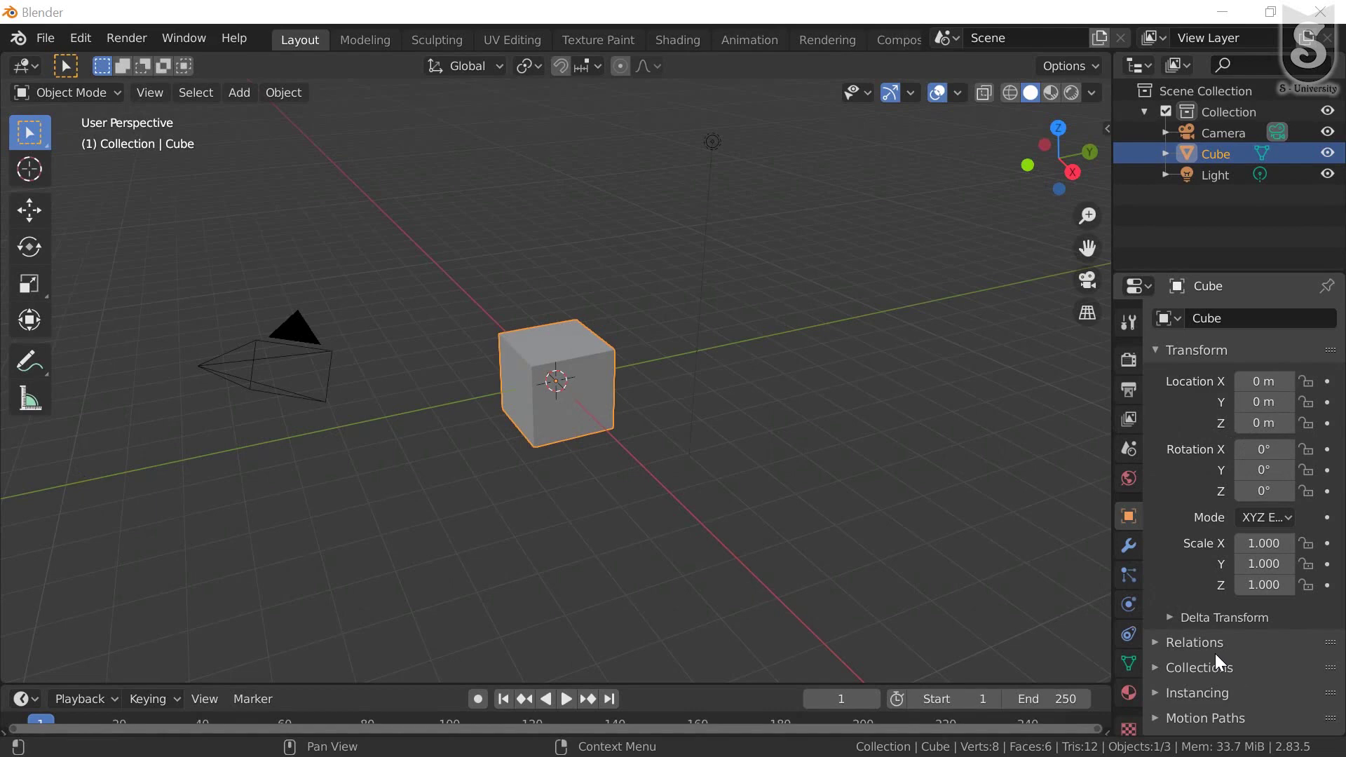
# Step: Zoom and orbit the viewport around the cube
pyautogui.scroll(3, 554, 404)
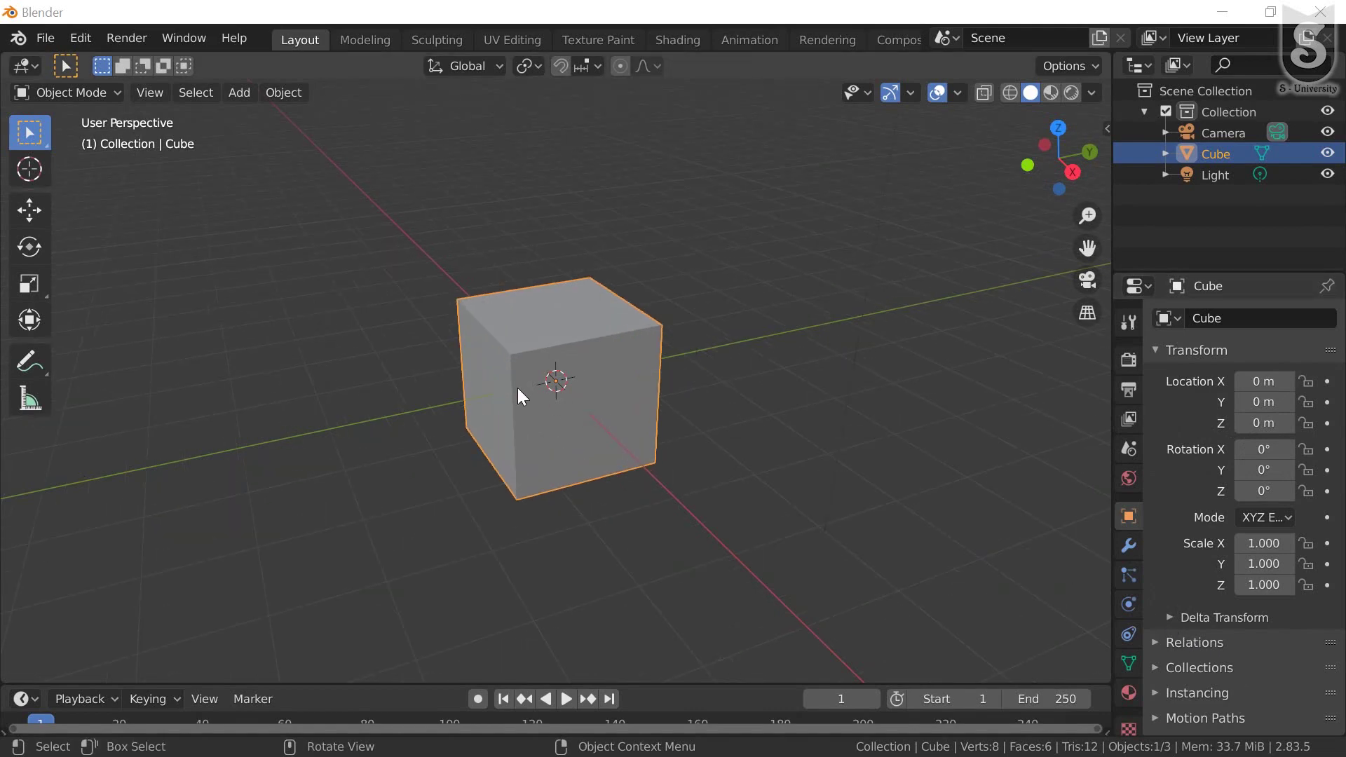
pyautogui.moveTo(517, 389)
pyautogui.mouseDown(button='middle')
pyautogui.moveTo(490, 379)
pyautogui.moveTo(631, 414)
pyautogui.moveTo(575, 404)
pyautogui.mouseUp(button='middle')
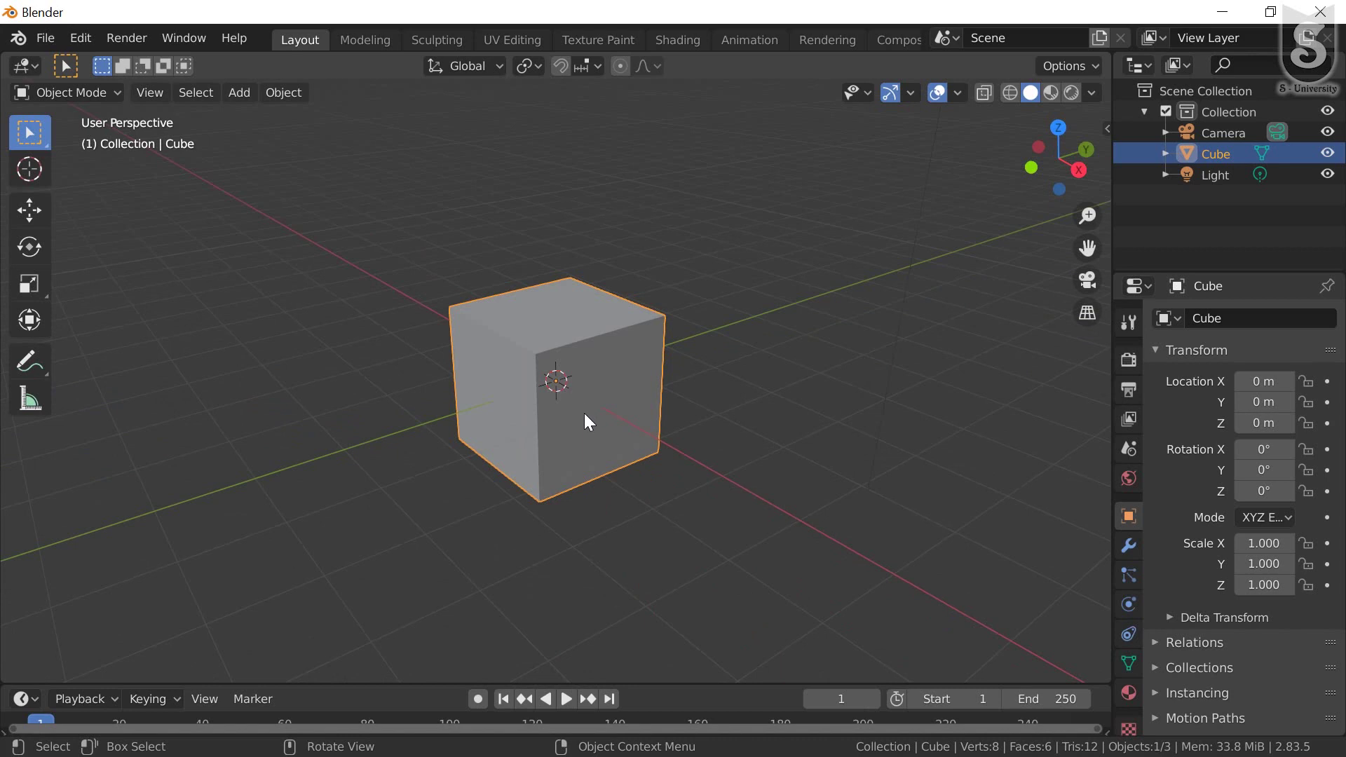
pyautogui.scroll(2, 597, 342)
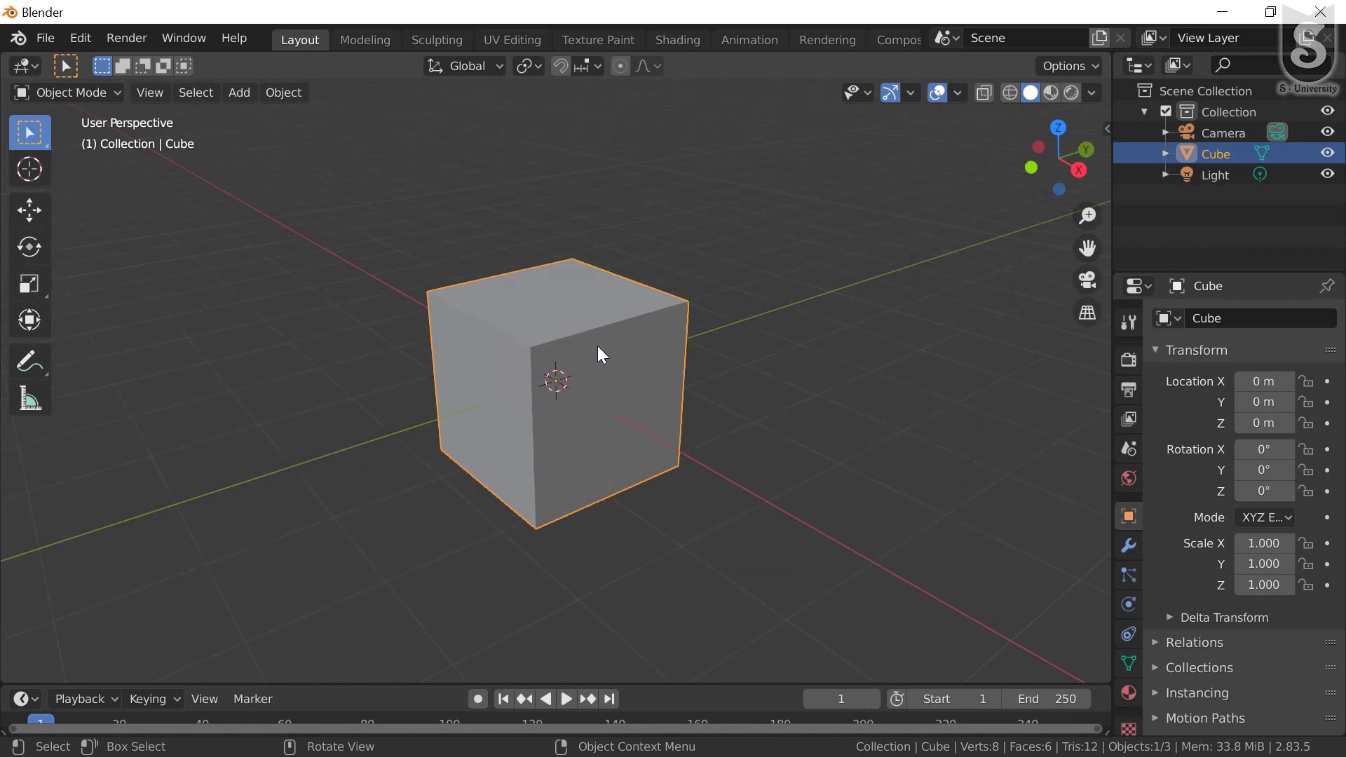
pyautogui.scroll(2, 597, 347)
pyautogui.moveTo(581, 349)
pyautogui.mouseDown(button='middle')
pyautogui.moveTo(586, 393)
pyautogui.moveTo(604, 351)
pyautogui.moveTo(592, 347)
pyautogui.mouseUp(button='middle')
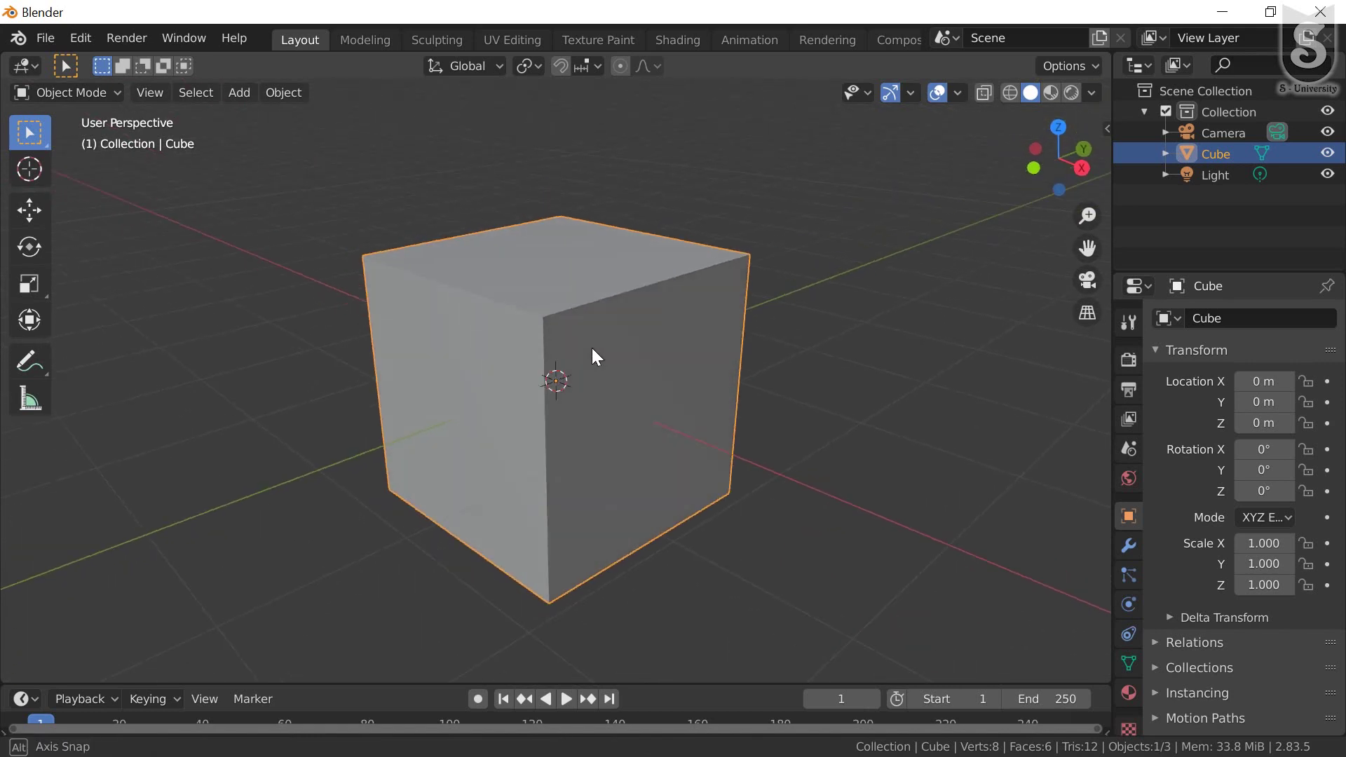
pyautogui.scroll(1, 591, 348)
pyautogui.scroll(-2, 591, 347)
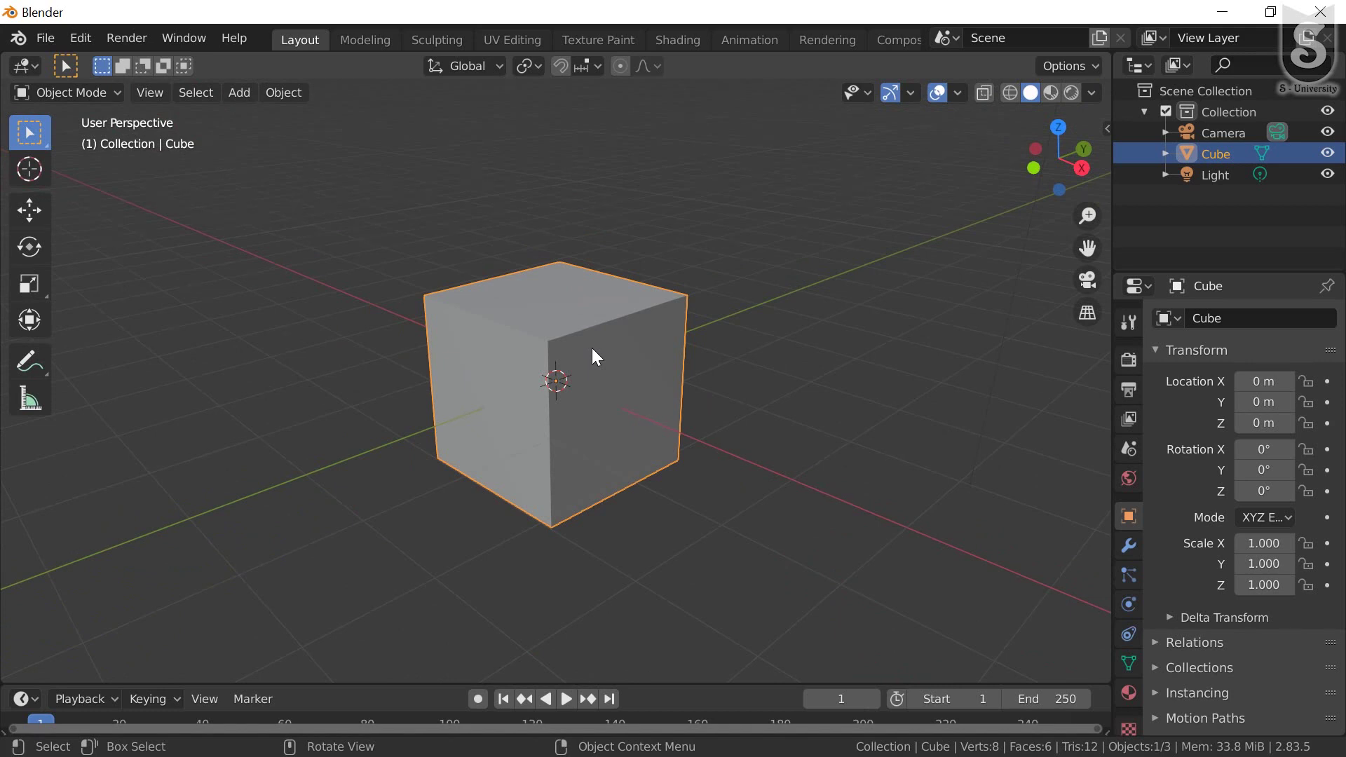
# Step: Add a single-bone armature at the origin inside the cube
pyautogui.hotkey('shift', 'a')
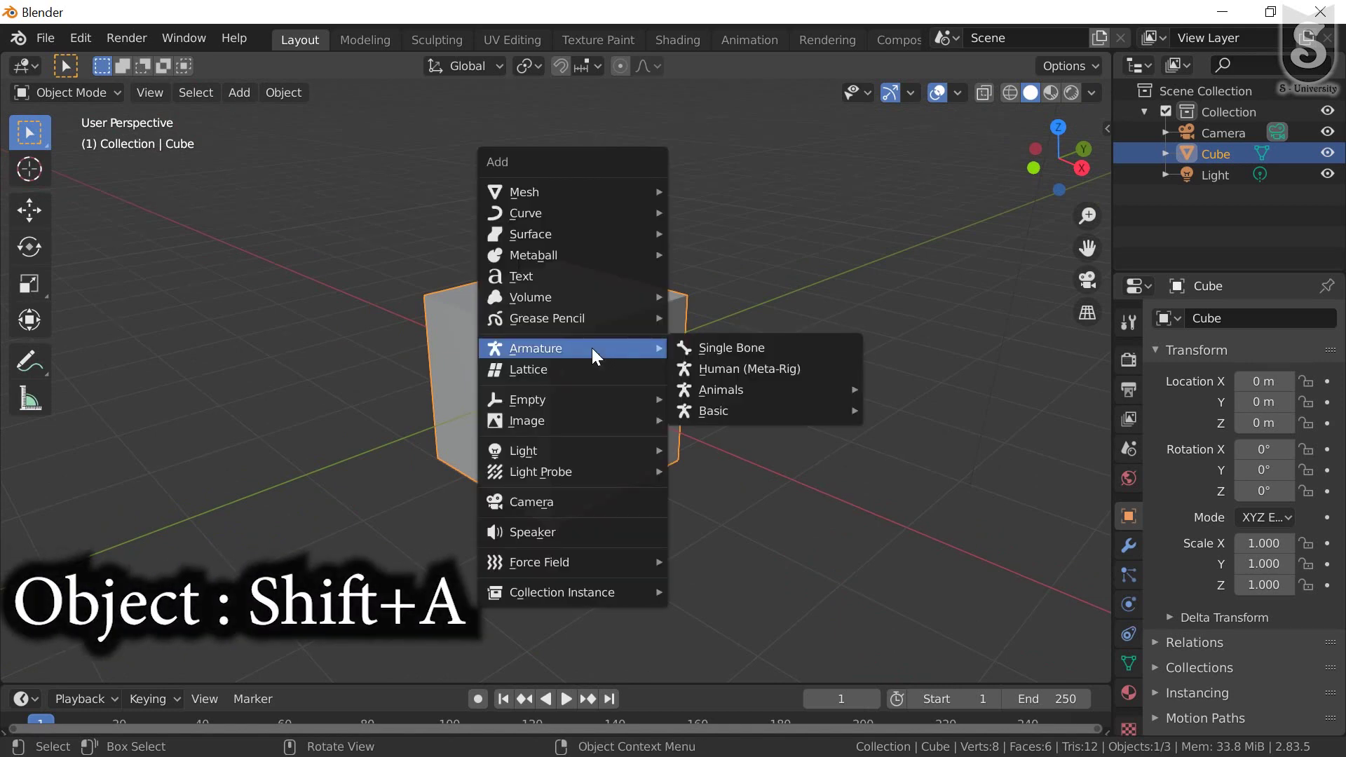
pyautogui.click(729, 347)
pyautogui.moveTo(571, 320)
pyautogui.mouseDown(button='middle')
pyautogui.moveTo(514, 305)
pyautogui.moveTo(508, 332)
pyautogui.mouseUp(button='middle')
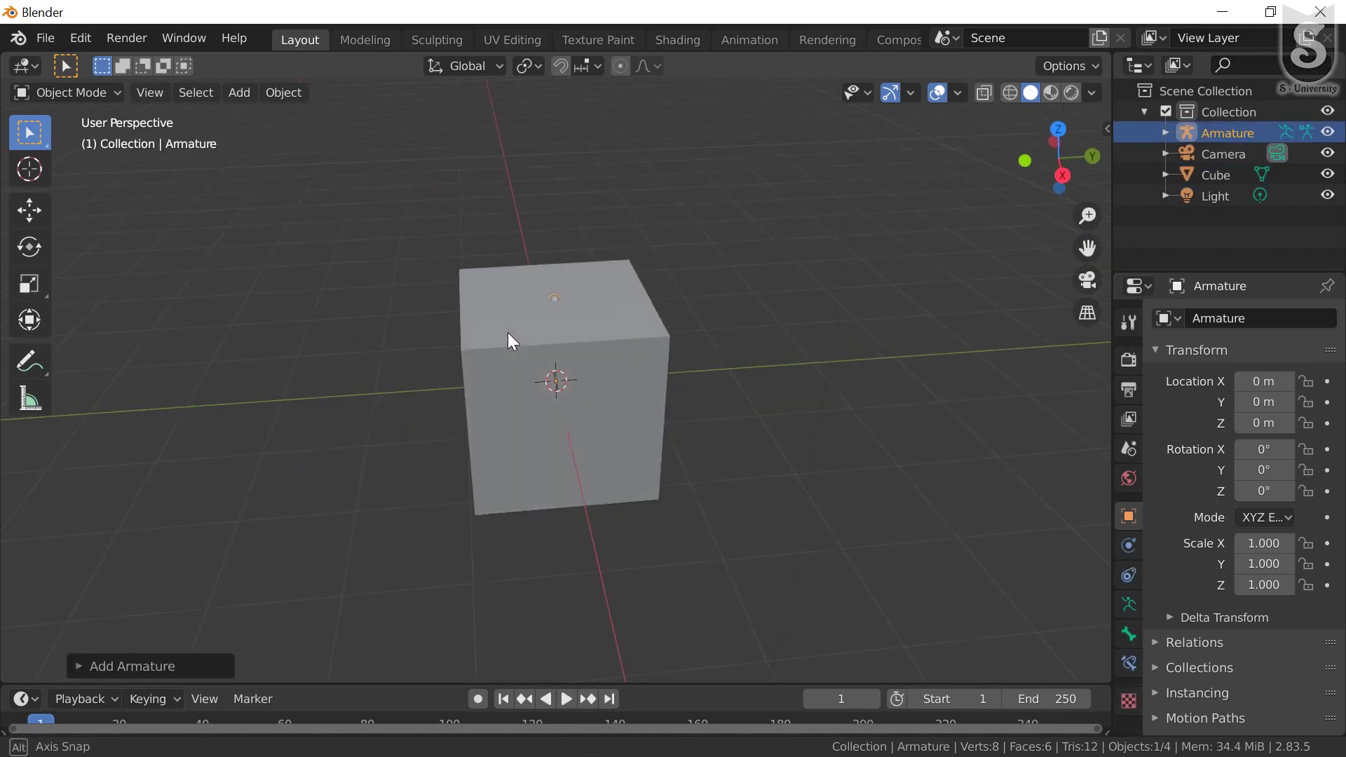
# Step: Enable In Front in the armature's Viewport Display so the bone shows through the cube
pyautogui.click(1128, 607)
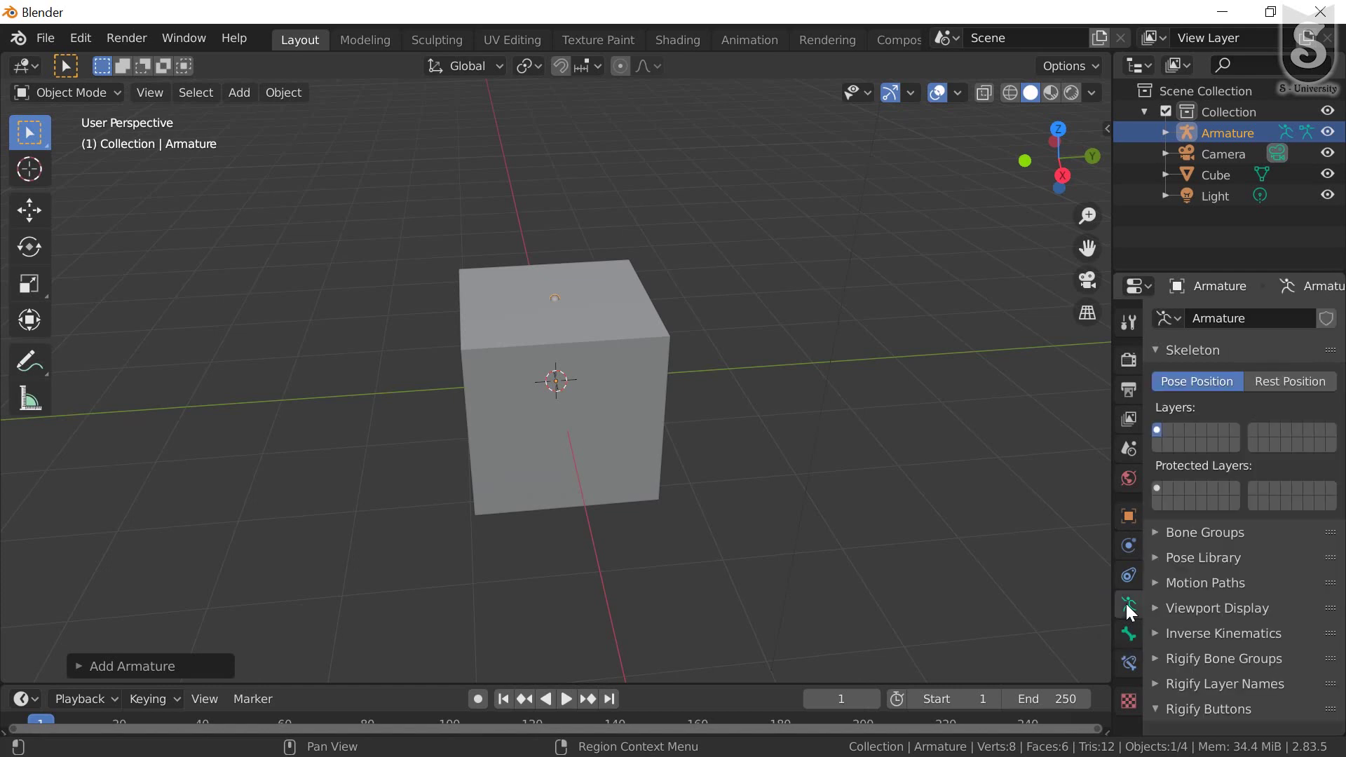
pyautogui.click(1151, 608)
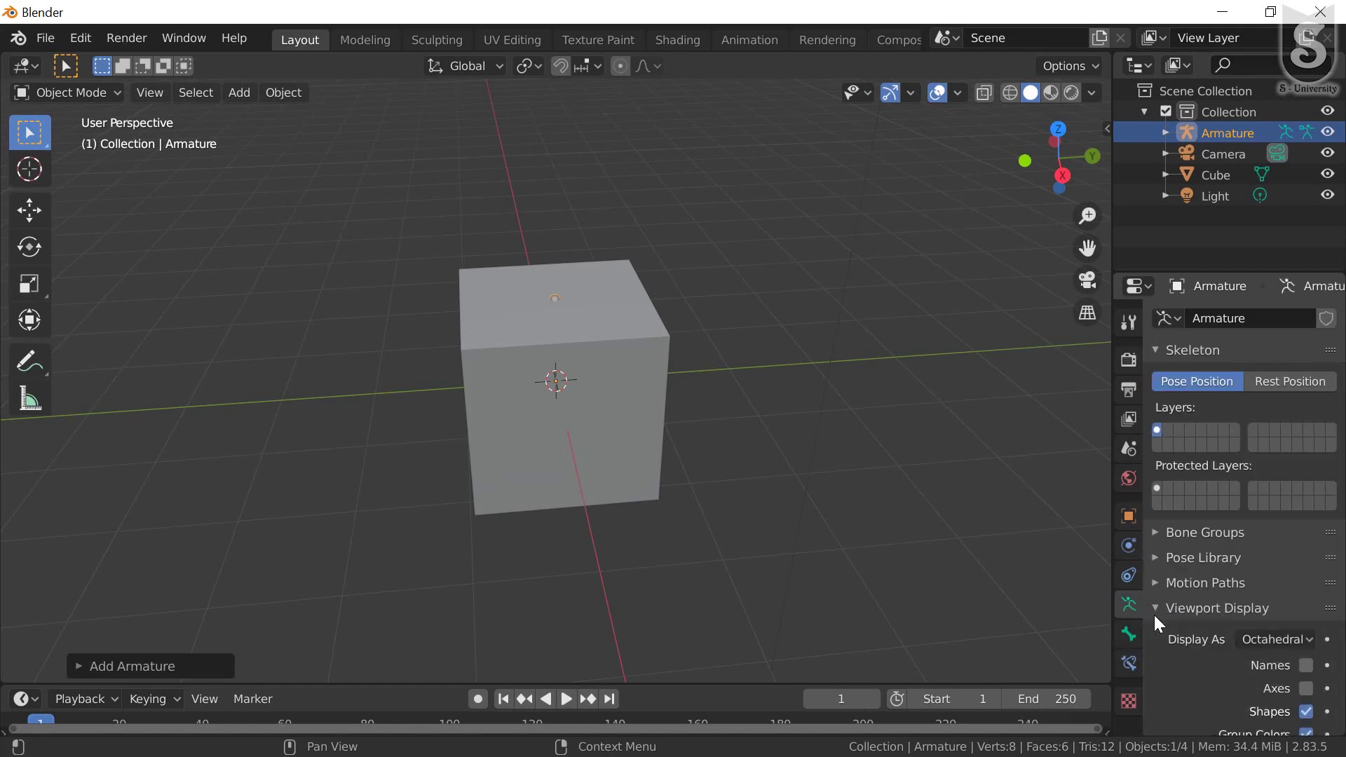
pyautogui.scroll(-4, 1193, 639)
pyautogui.click(1305, 645)
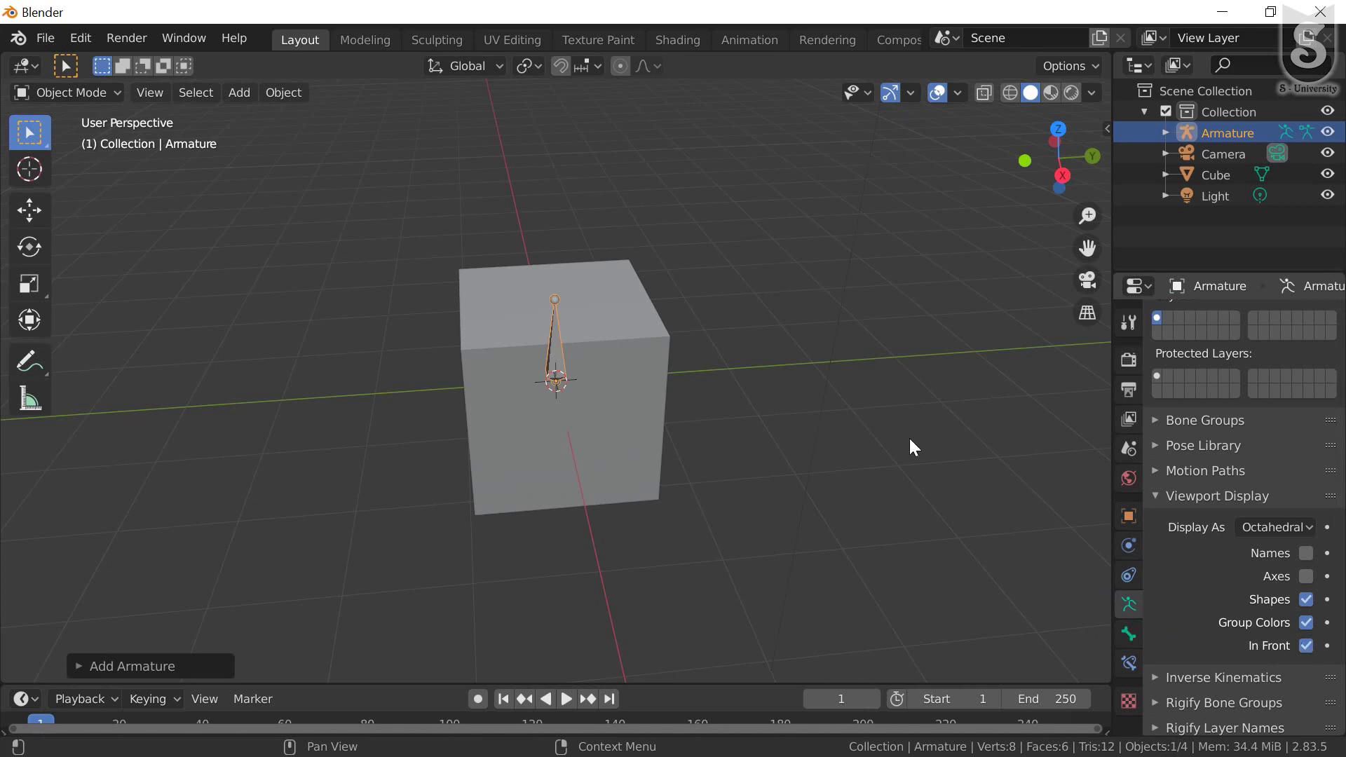
pyautogui.scroll(2, 567, 344)
# Step: With the cube selected, add a Basis shape key followed by Key 1
pyautogui.click(571, 331)
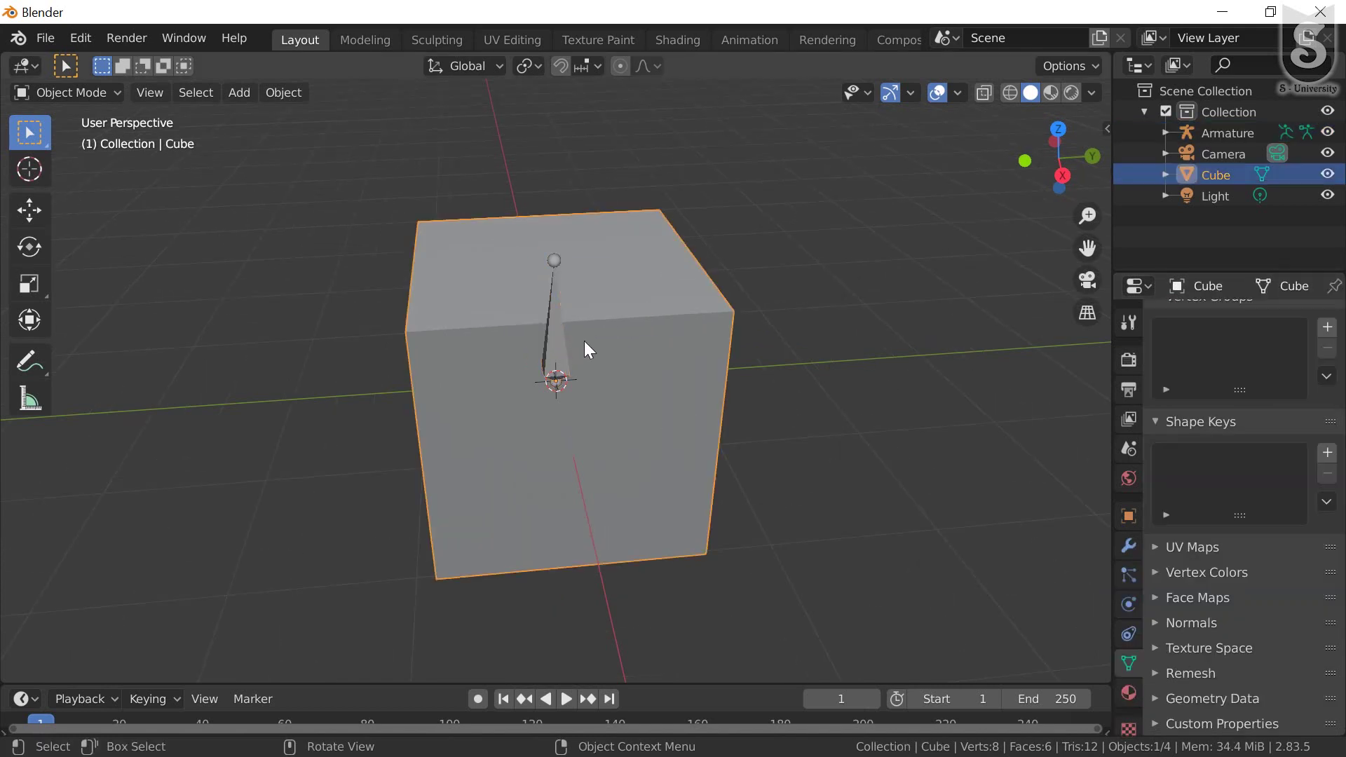
pyautogui.click(550, 326)
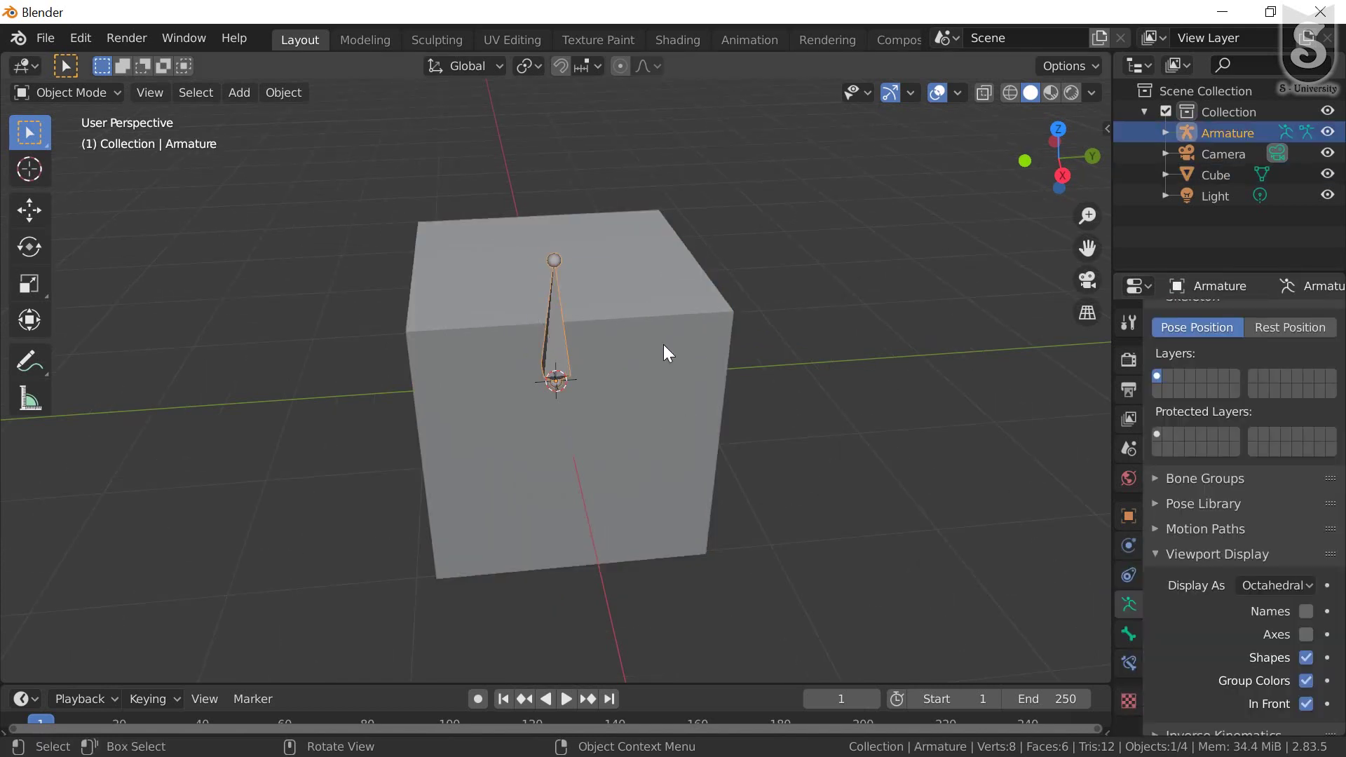
pyautogui.click(636, 325)
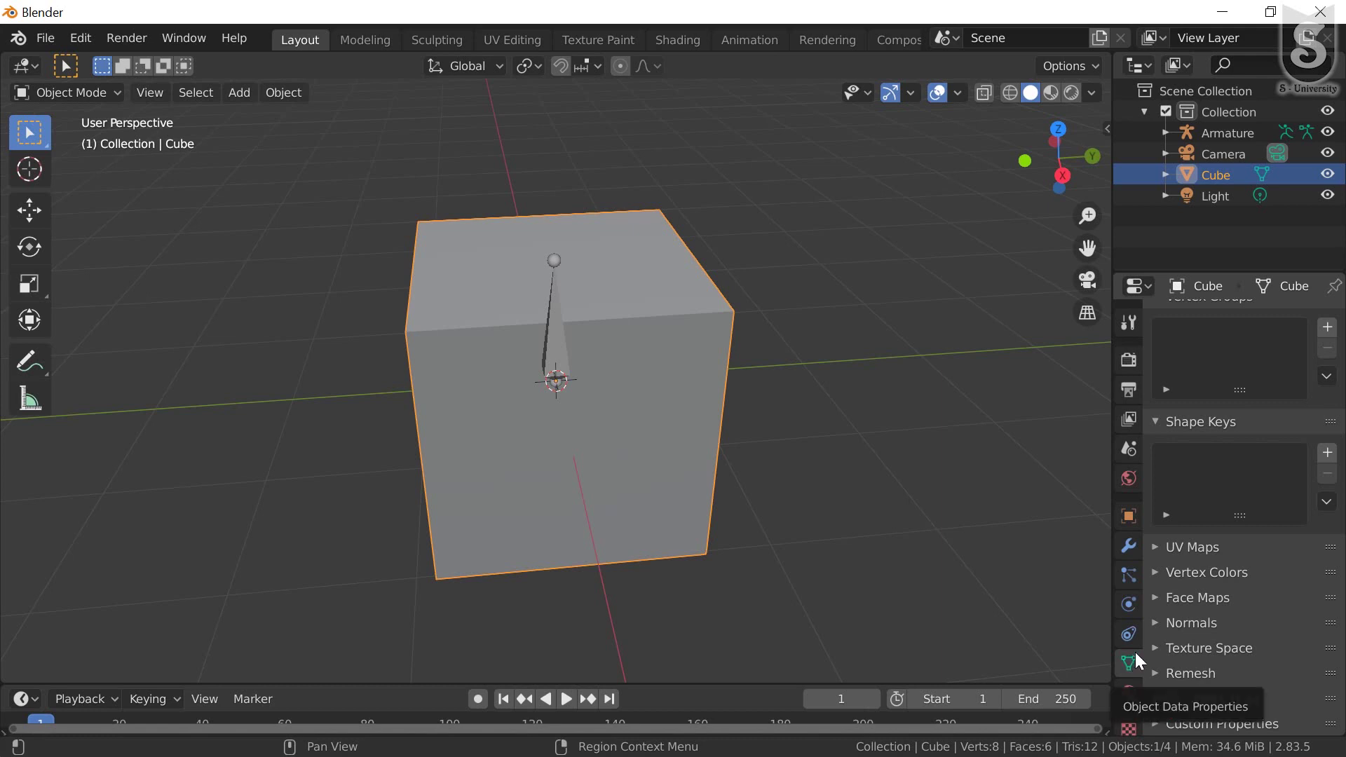
pyautogui.moveTo(1230, 482)
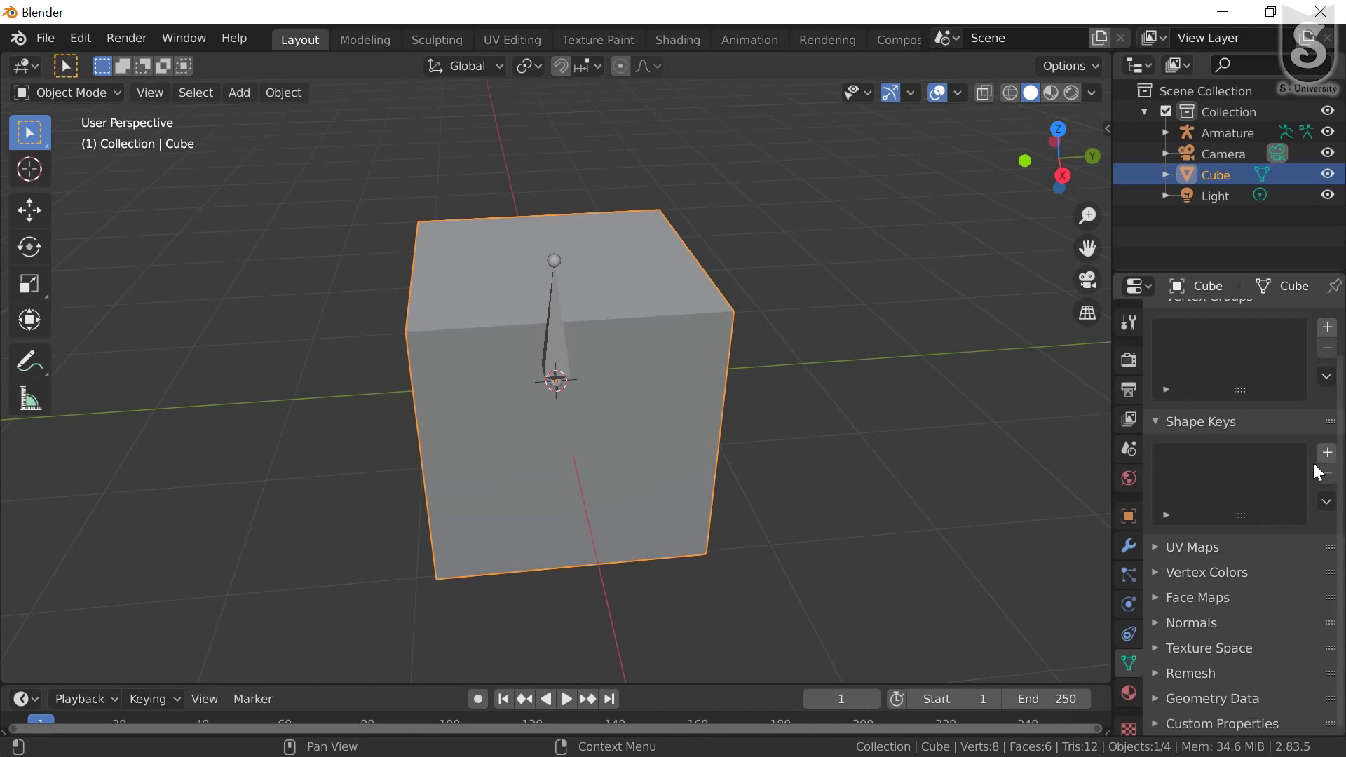
pyautogui.click(1327, 453)
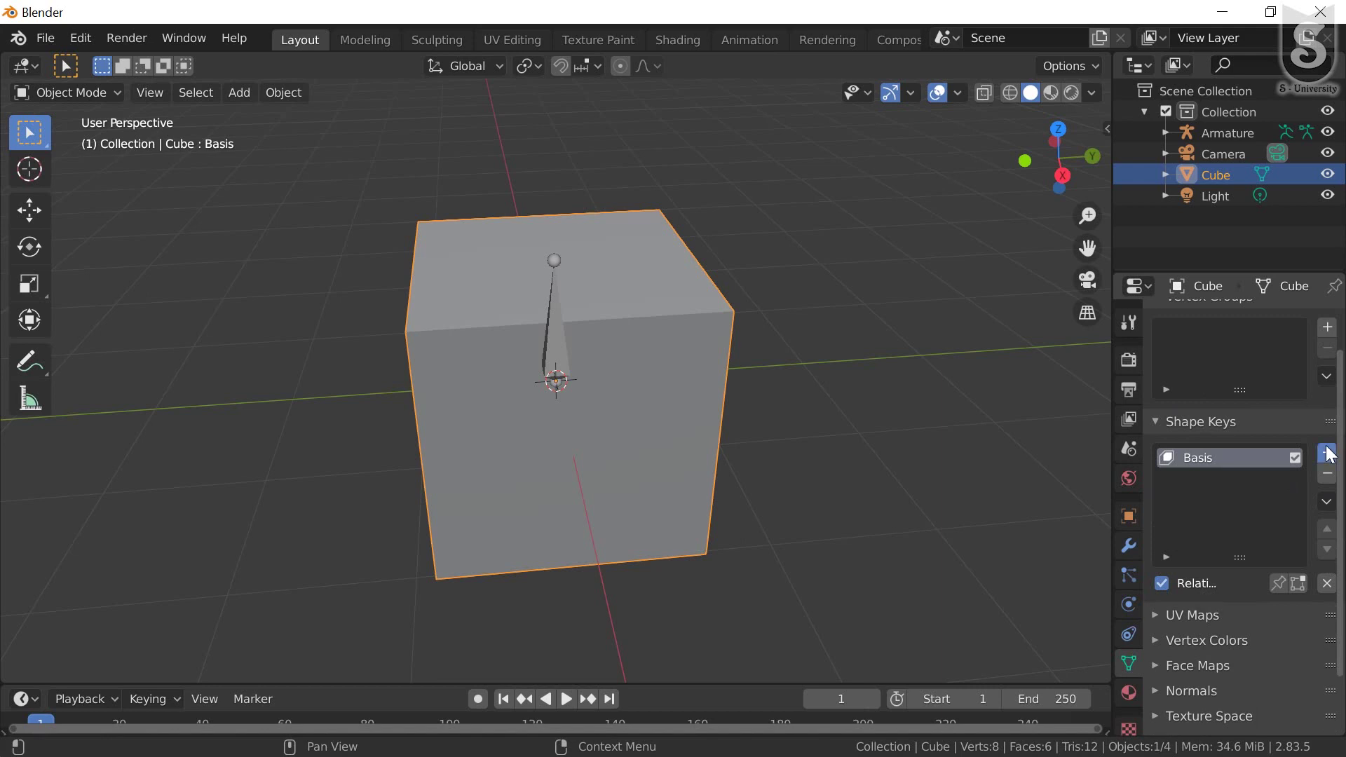
pyautogui.click(1327, 453)
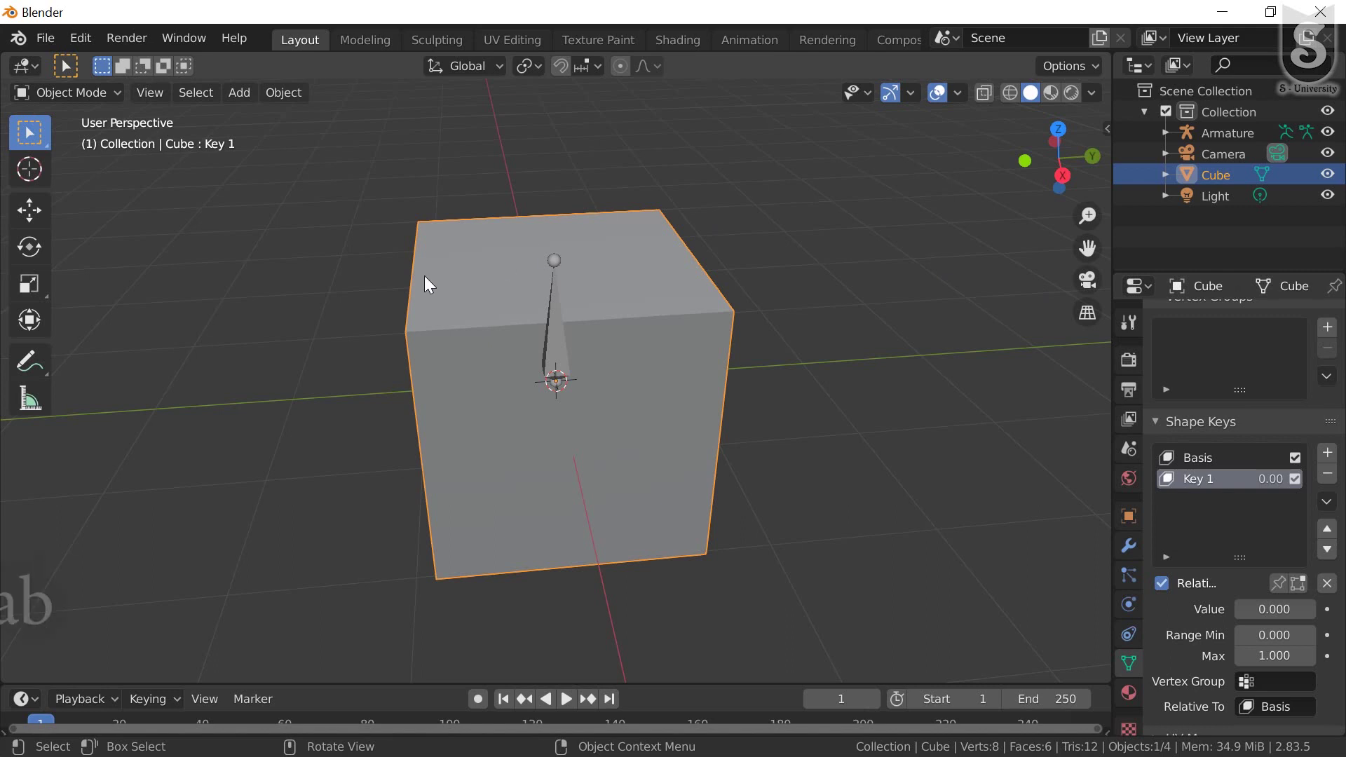
# Step: In Edit Mode with face select, select only the cube's top face
pyautogui.press('Tab')
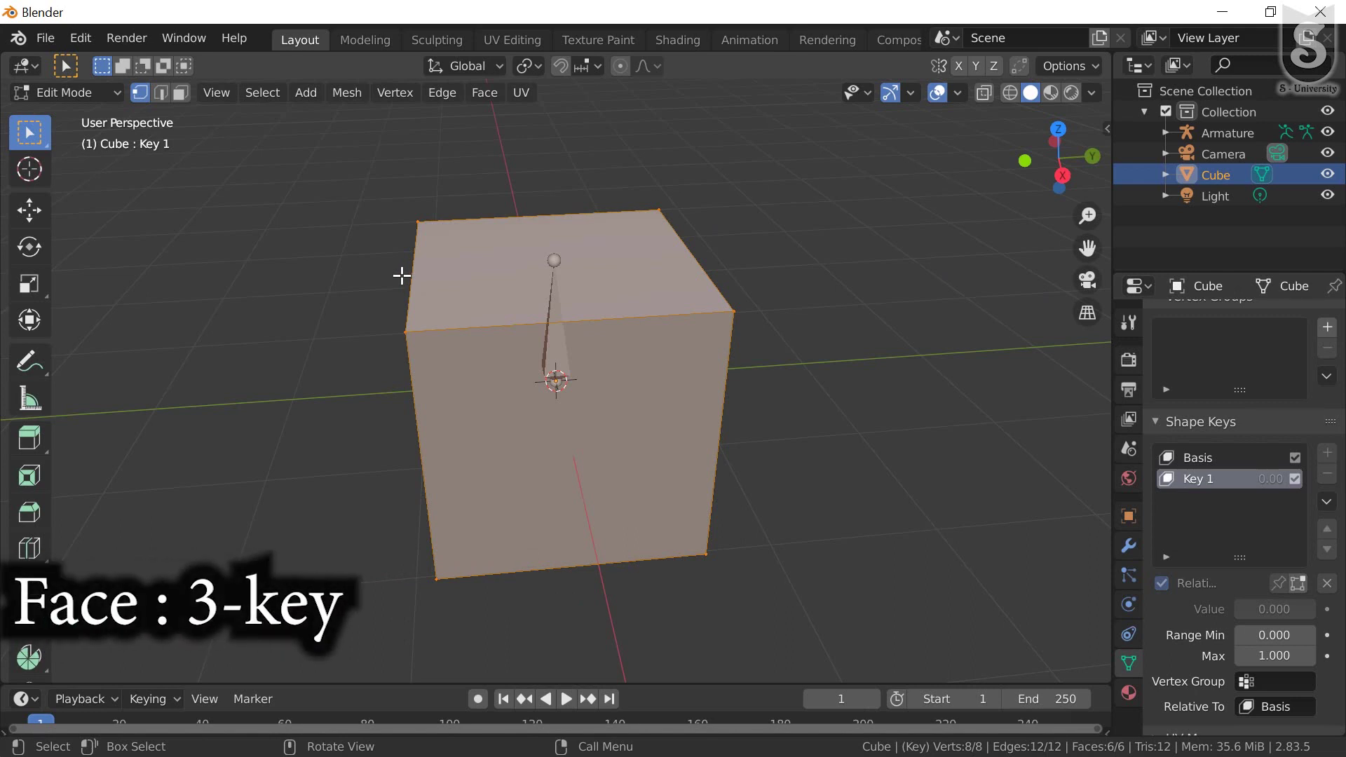
pyautogui.press('3')
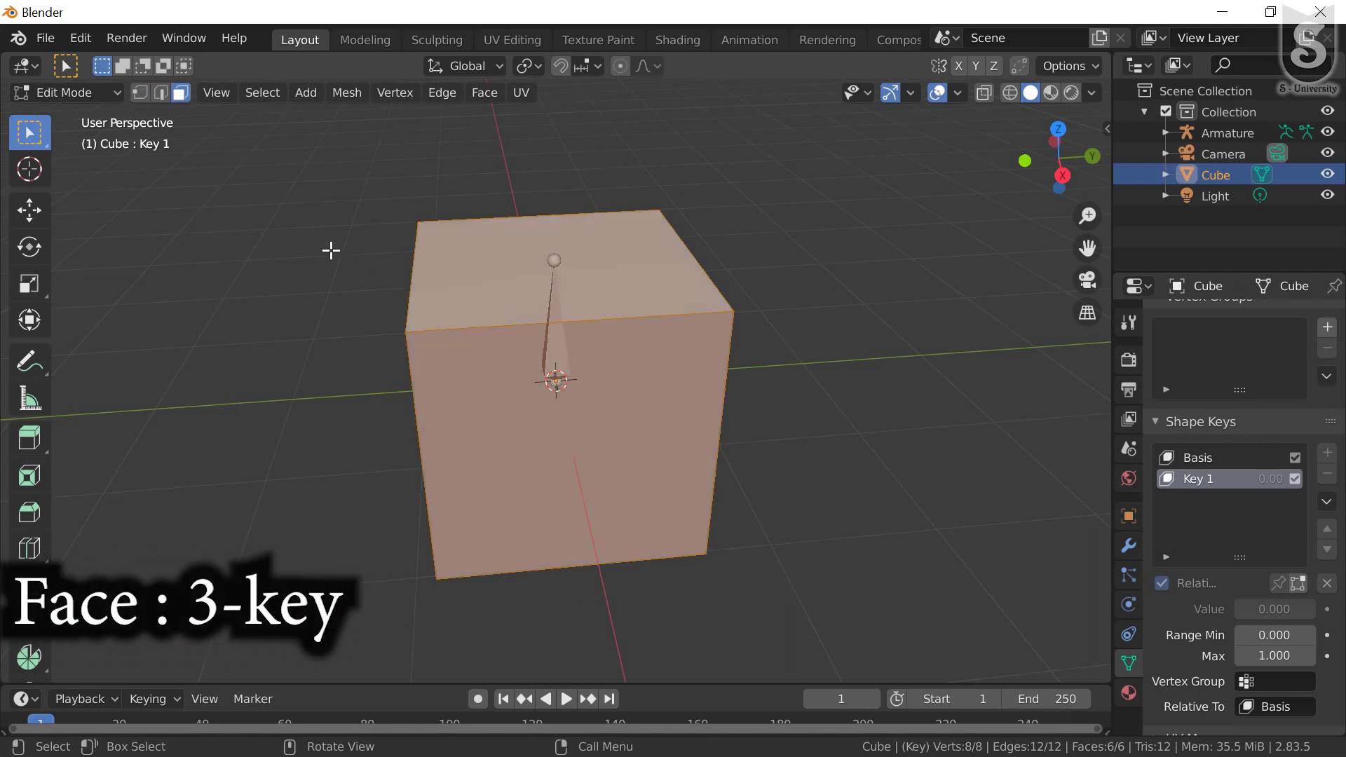
pyautogui.click(331, 249)
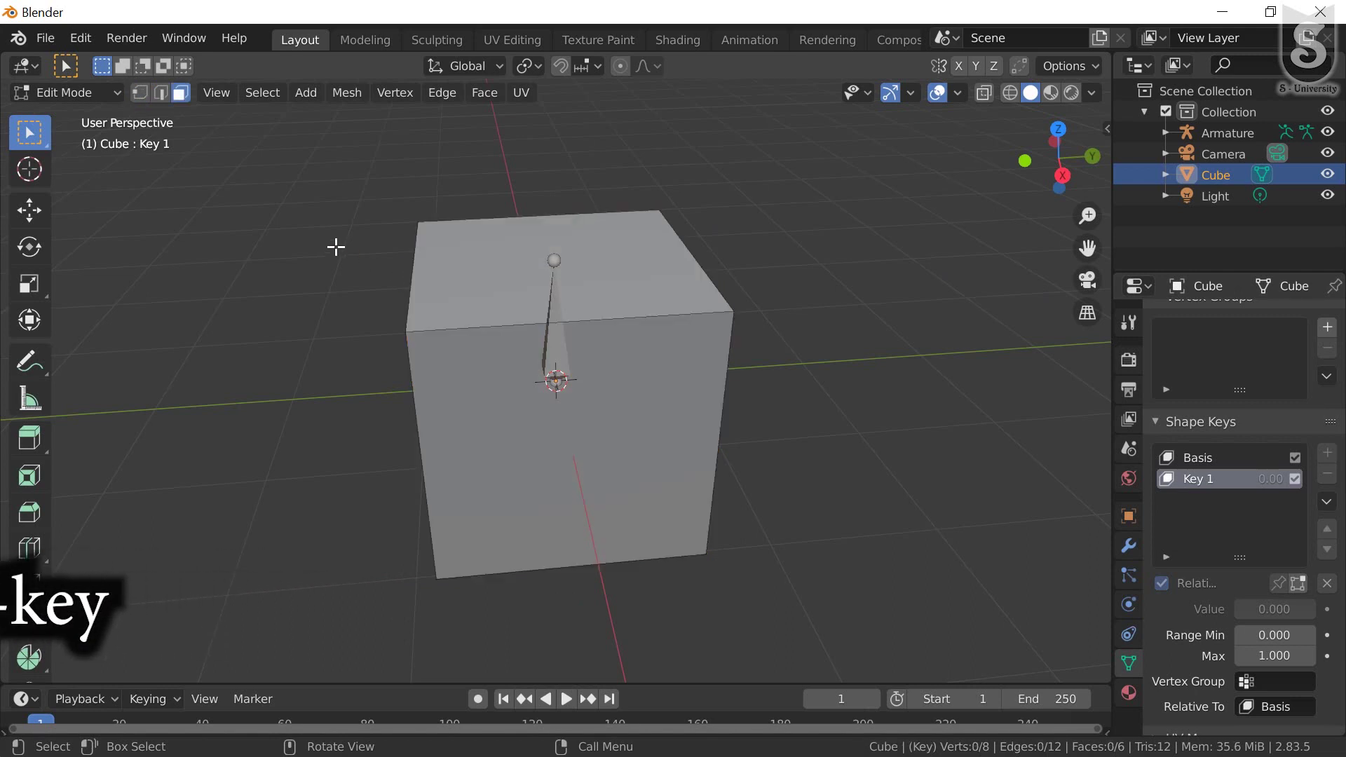
pyautogui.click(496, 262)
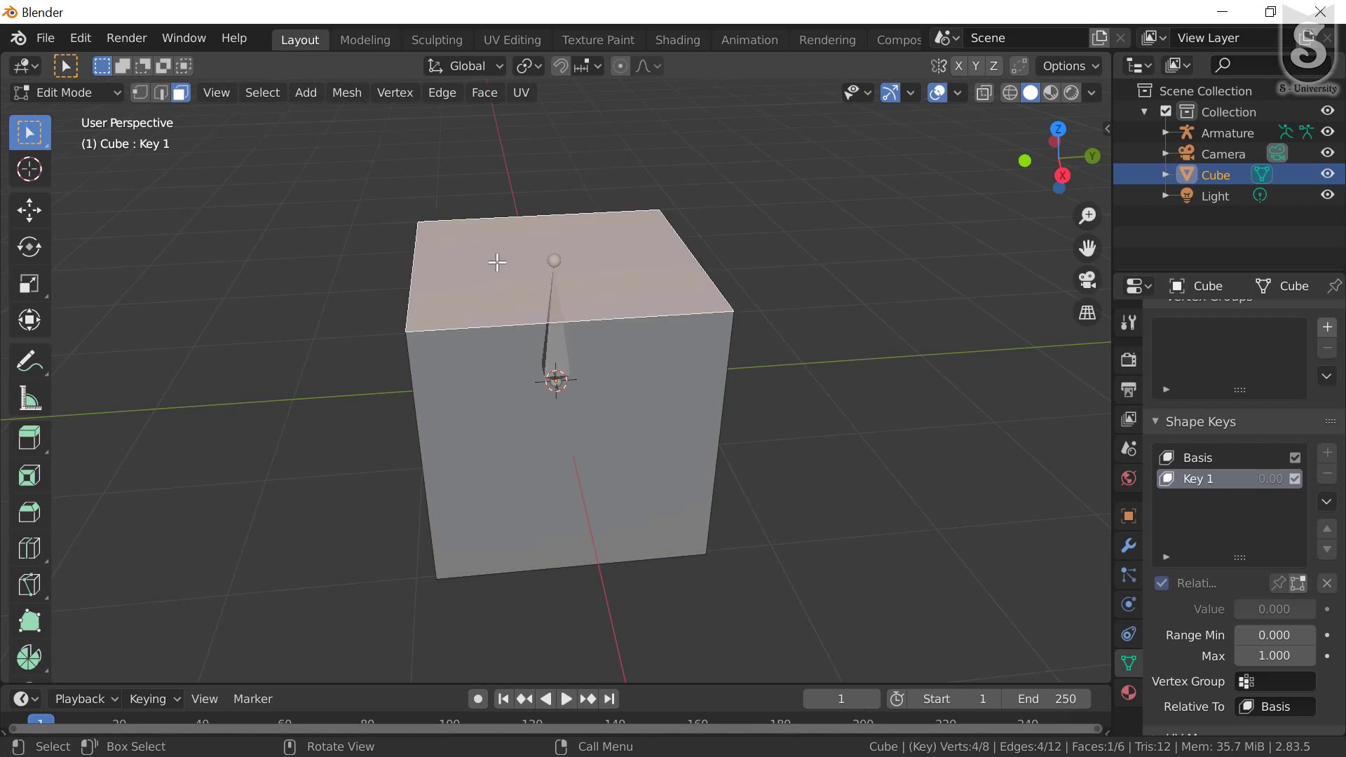
pyautogui.moveTo(496, 262); pyautogui.dragTo(496, 322, button='middle')
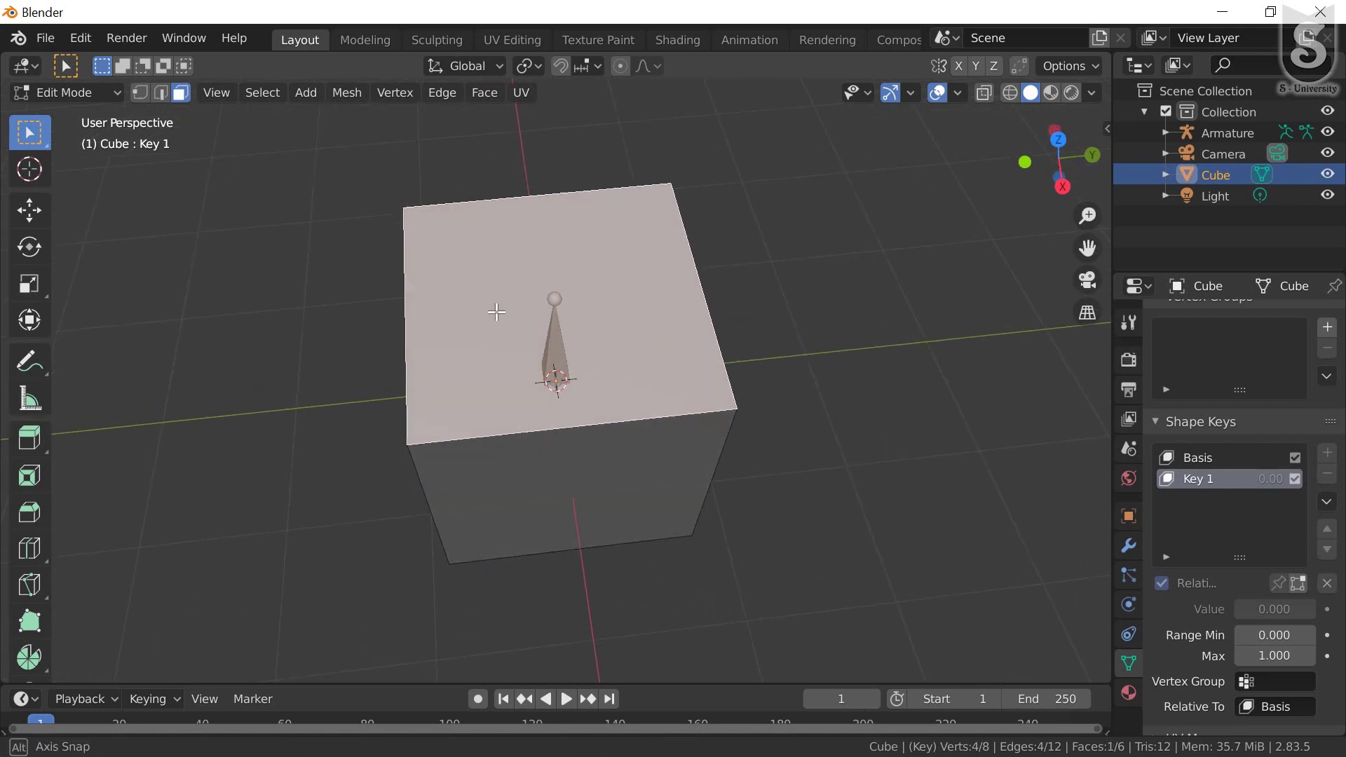
# Step: Scale the top face up so the cube flares outward, then inspect it
pyautogui.press('s')
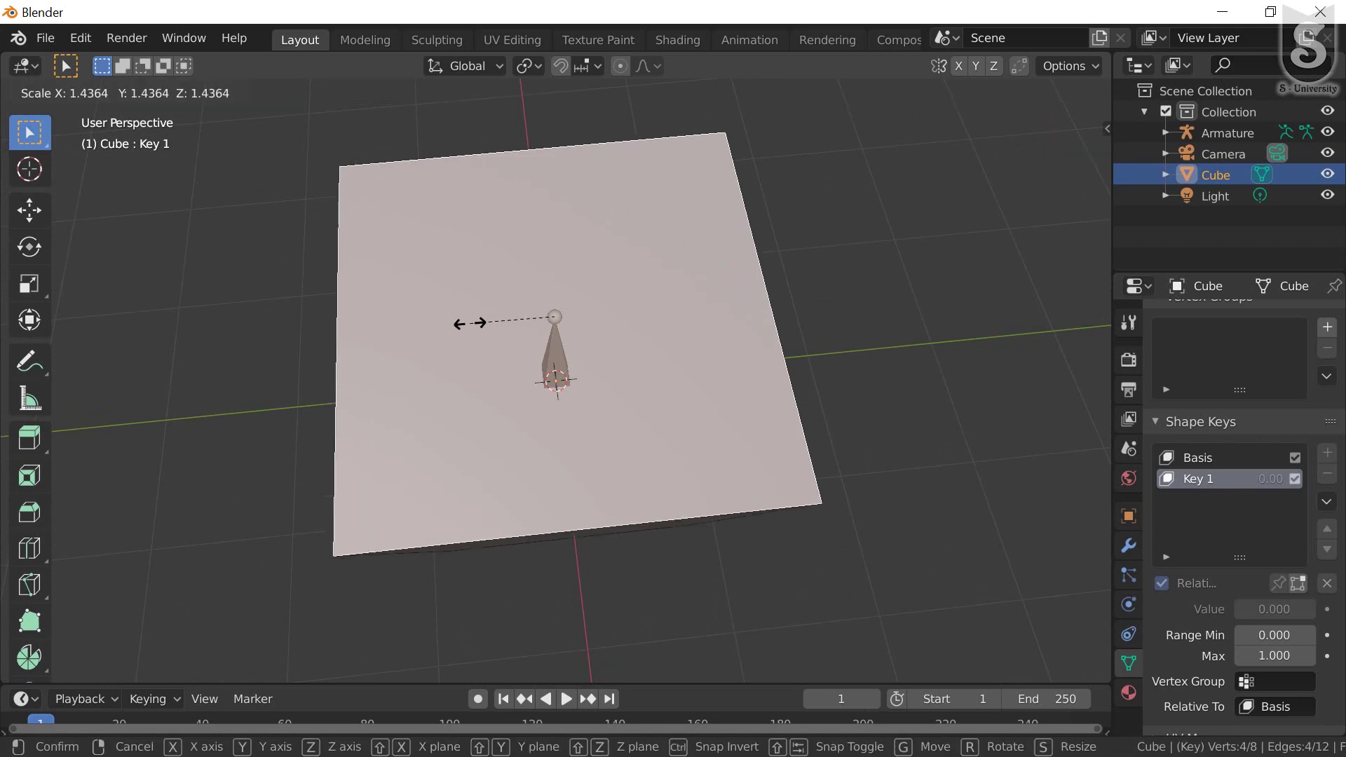
pyautogui.click(454, 325)
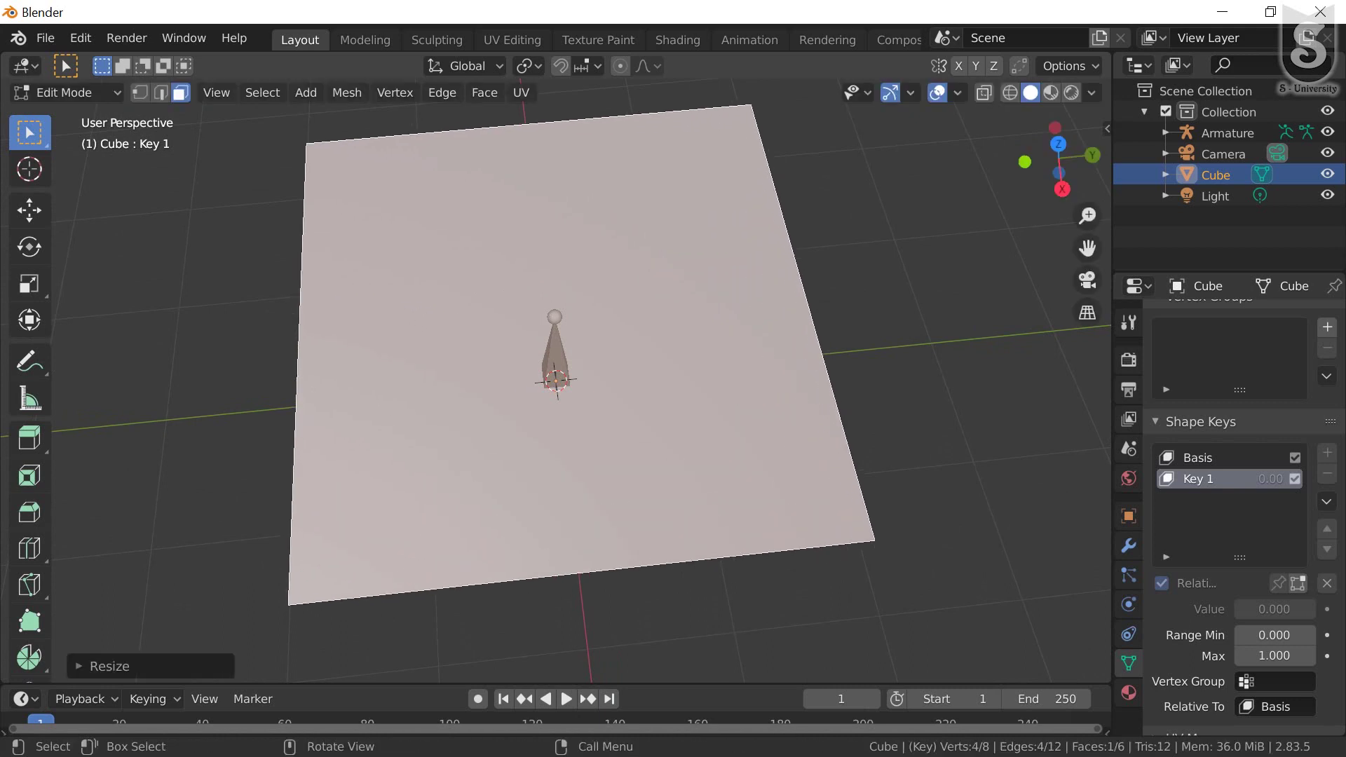
pyautogui.moveTo(496, 368)
pyautogui.mouseDown(button='middle')
pyautogui.moveTo(514, 335)
pyautogui.moveTo(592, 337)
pyautogui.mouseUp(button='middle')
pyautogui.scroll(-5, 514, 335)
pyautogui.scroll(-3, 516, 336)
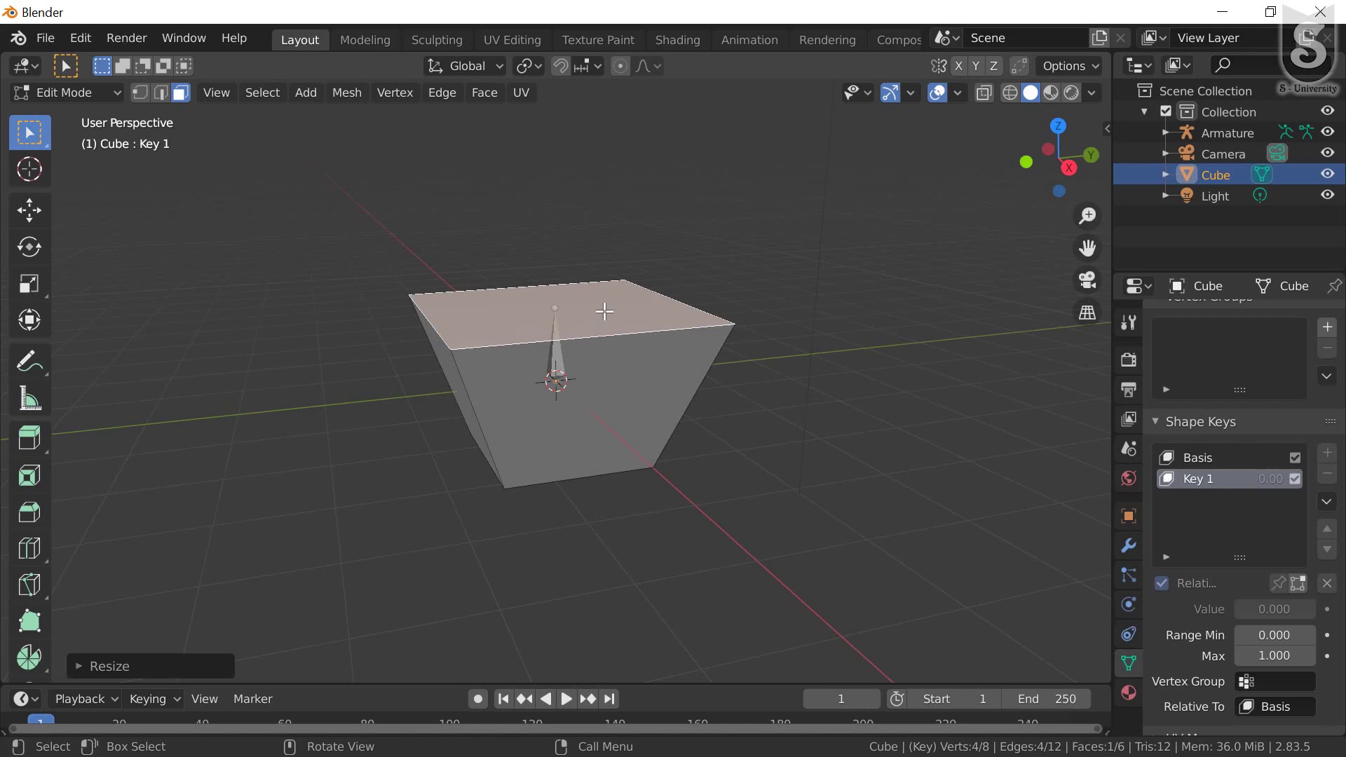
pyautogui.moveTo(622, 367)
pyautogui.mouseDown(button='middle')
pyautogui.moveTo(581, 355)
pyautogui.moveTo(617, 366)
pyautogui.mouseUp(button='middle')
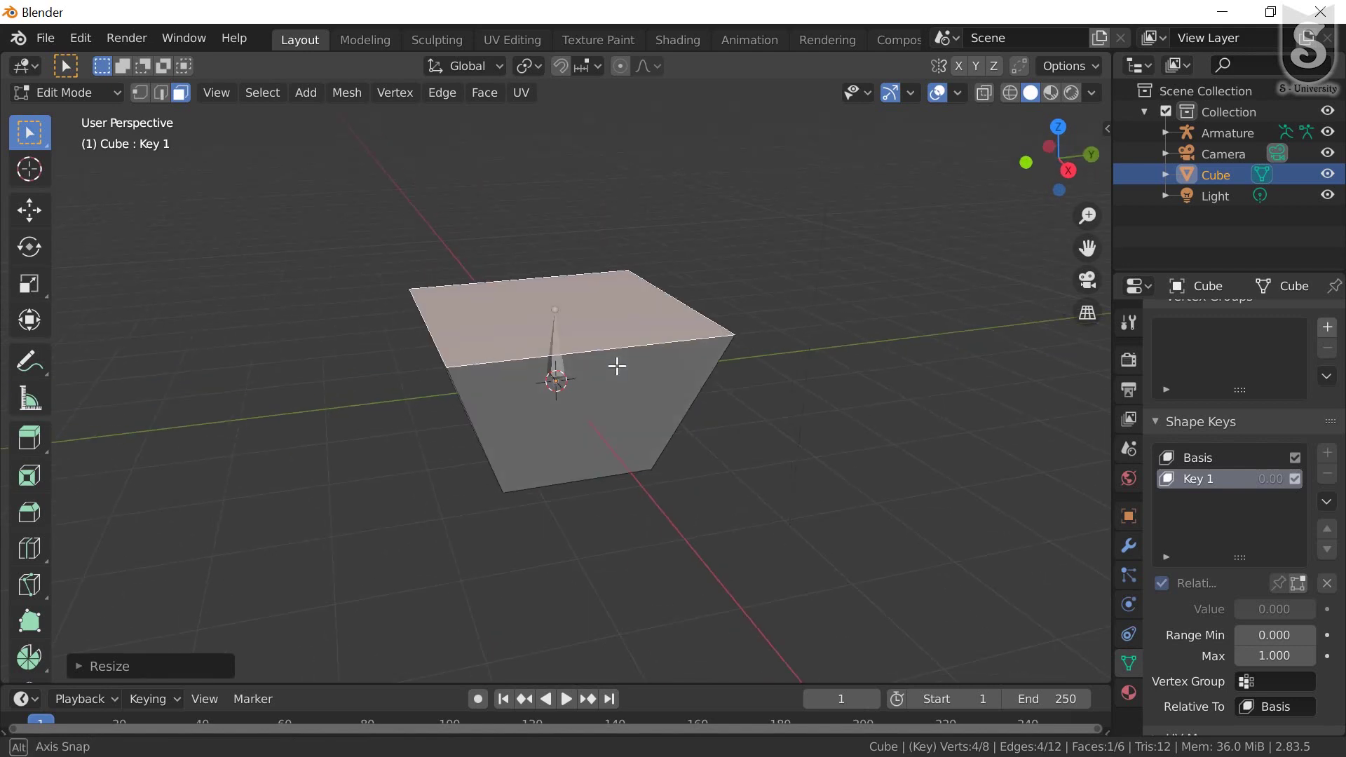
pyautogui.press('Tab')
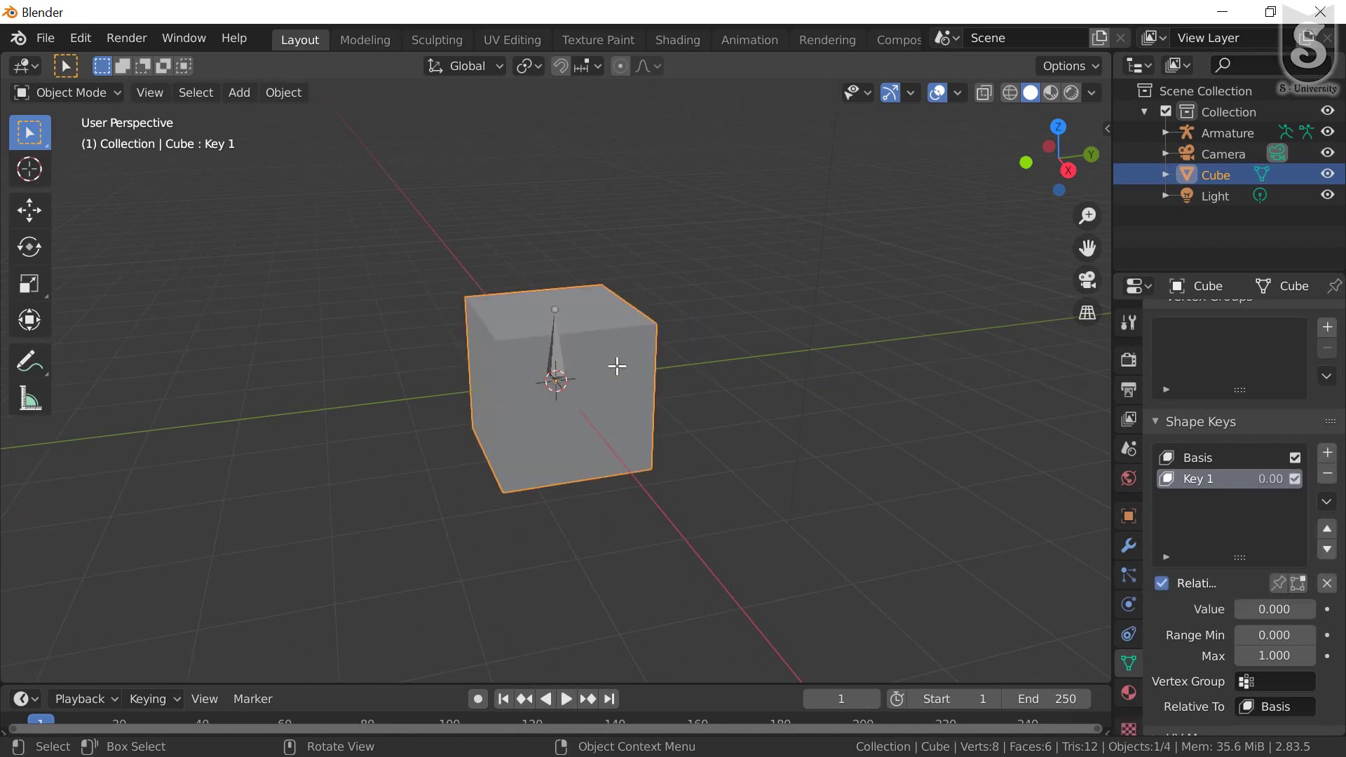
pyautogui.scroll(2, 541, 338)
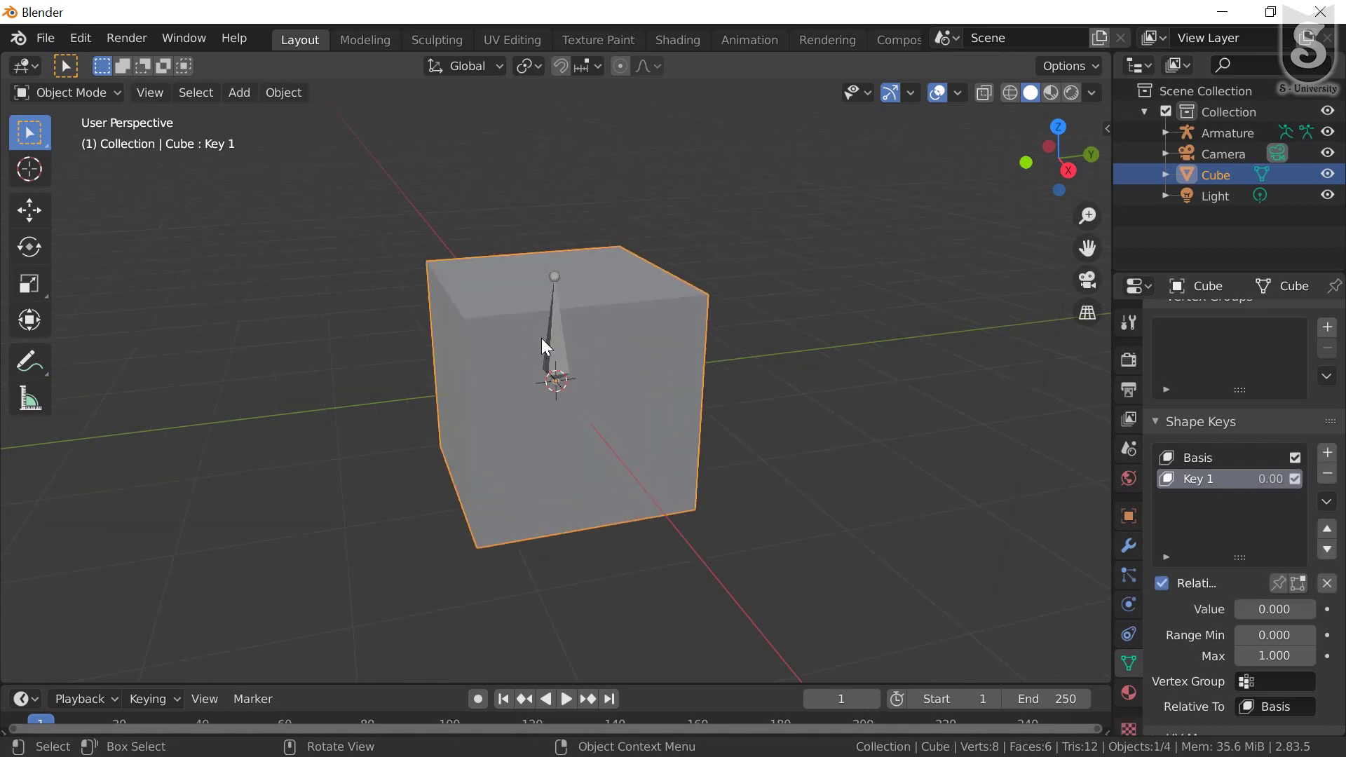
pyautogui.moveTo(569, 334)
pyautogui.mouseDown(button='middle')
pyautogui.moveTo(561, 396)
pyautogui.moveTo(583, 355)
pyautogui.moveTo(682, 409)
pyautogui.mouseUp(button='middle')
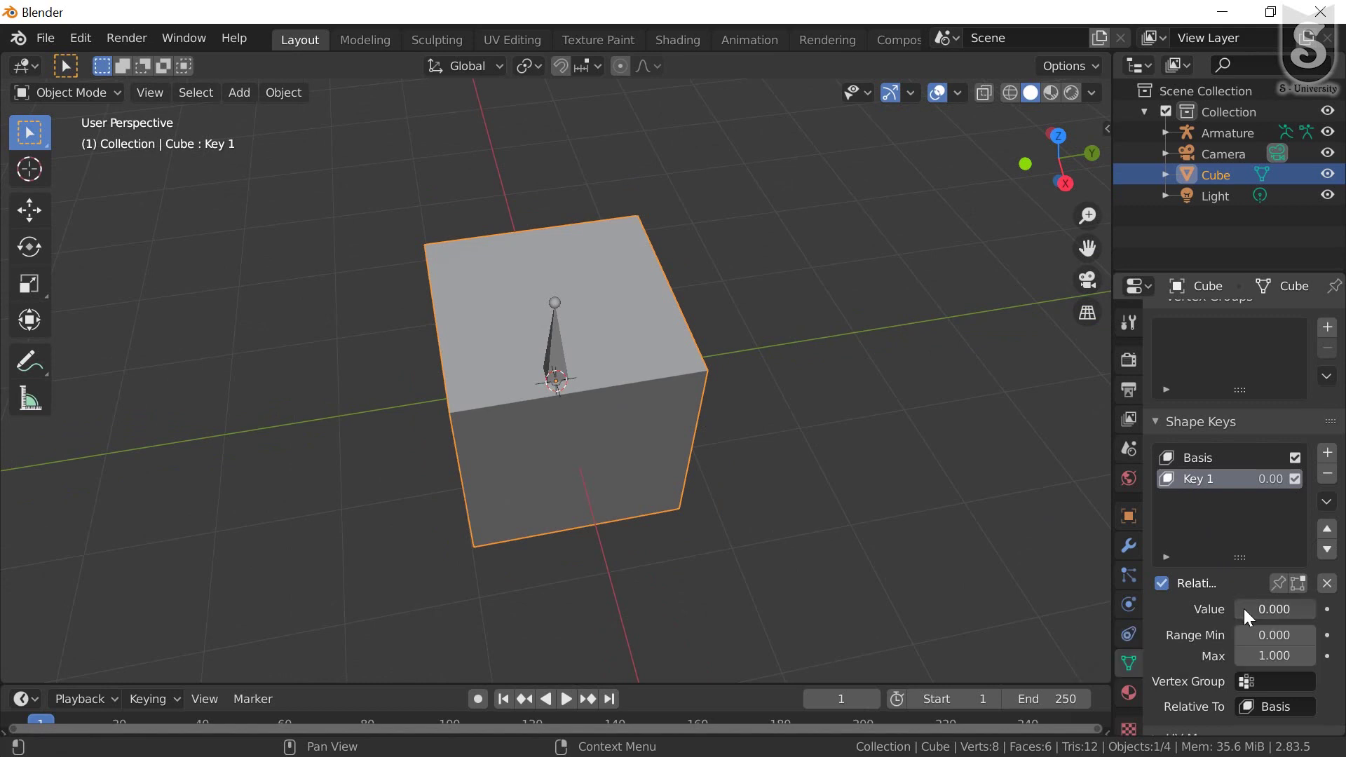
pyautogui.moveTo(1243, 609); pyautogui.dragTo(1318, 609)
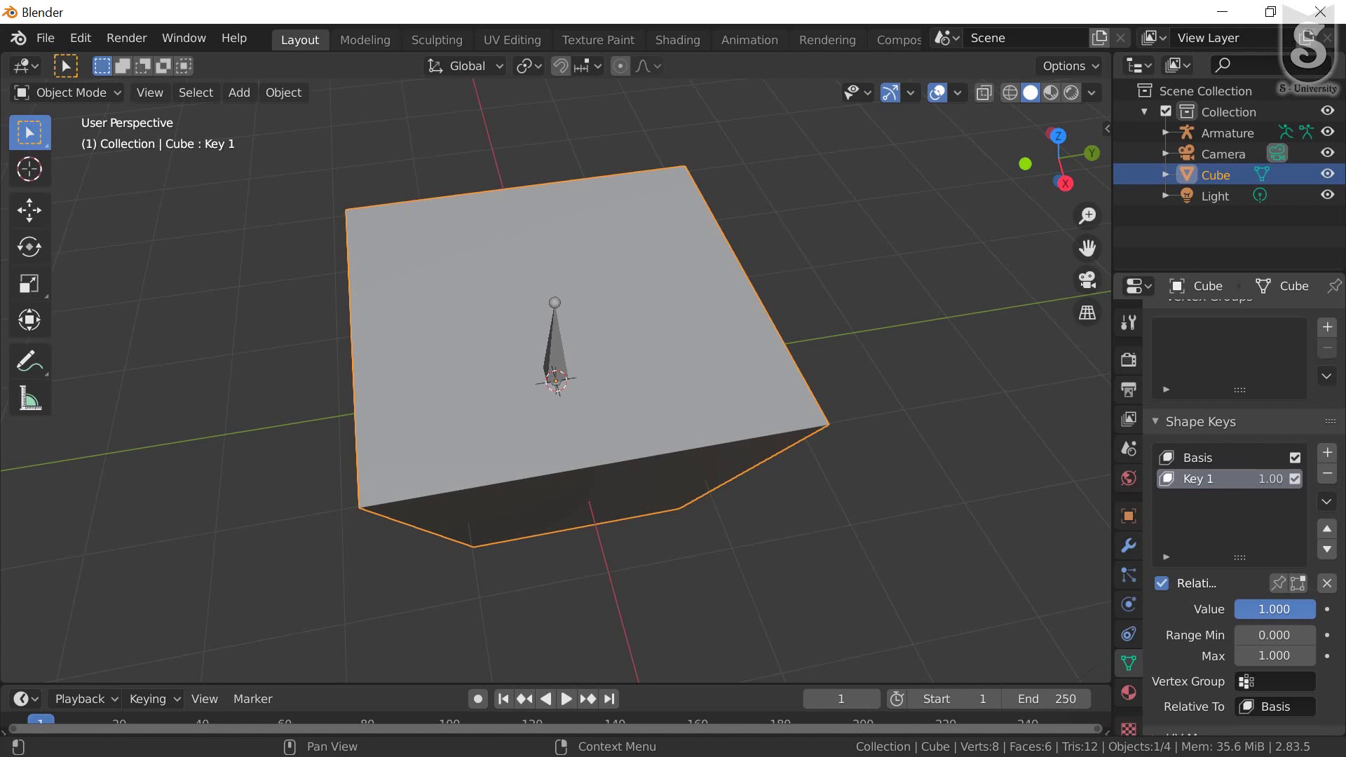
pyautogui.moveTo(1318, 608); pyautogui.dragTo(1243, 608)
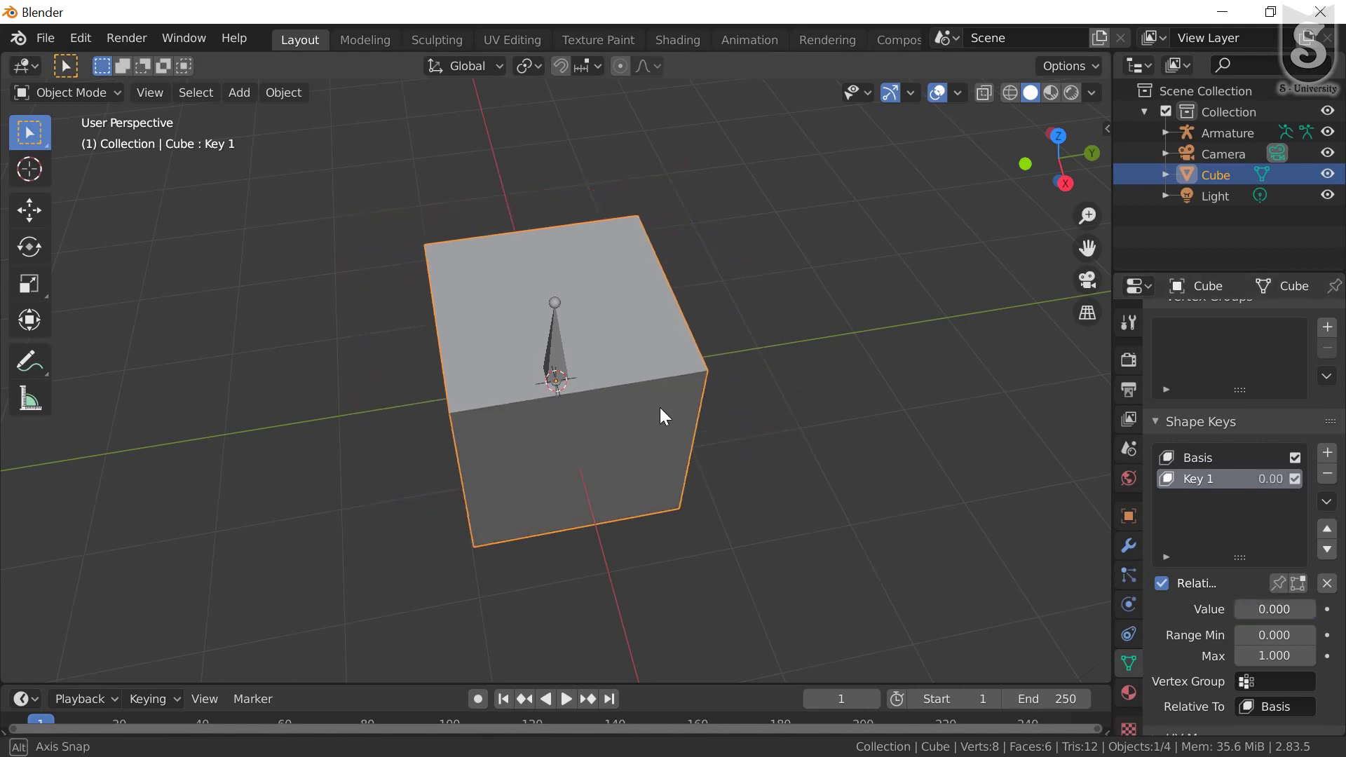
pyautogui.moveTo(659, 406)
pyautogui.mouseDown(button='middle')
pyautogui.moveTo(650, 365)
pyautogui.moveTo(786, 421)
pyautogui.mouseUp(button='middle')
pyautogui.scroll(-2, 650, 364)
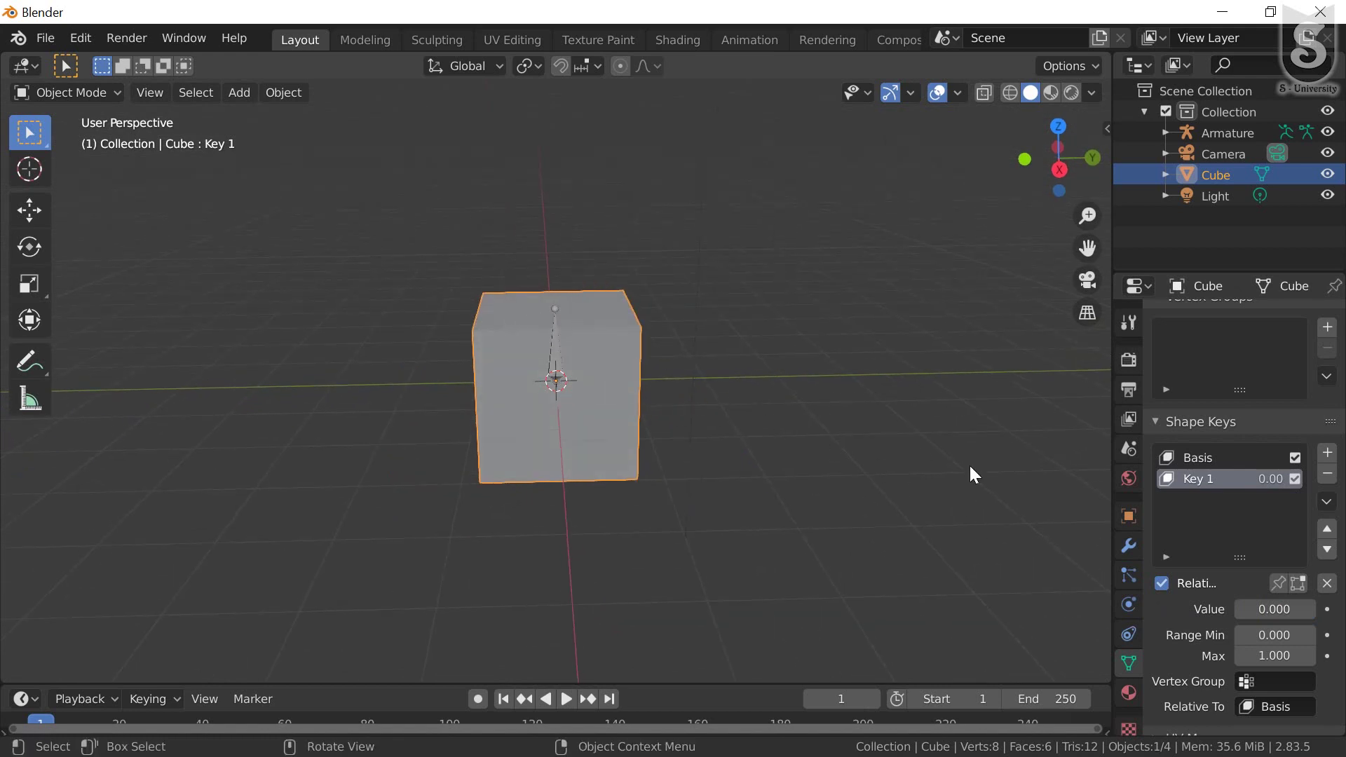
# Step: Add a driver to Key 1's Value, giving the default 'var + 0.0' expression
pyautogui.rightClick(1267, 607)
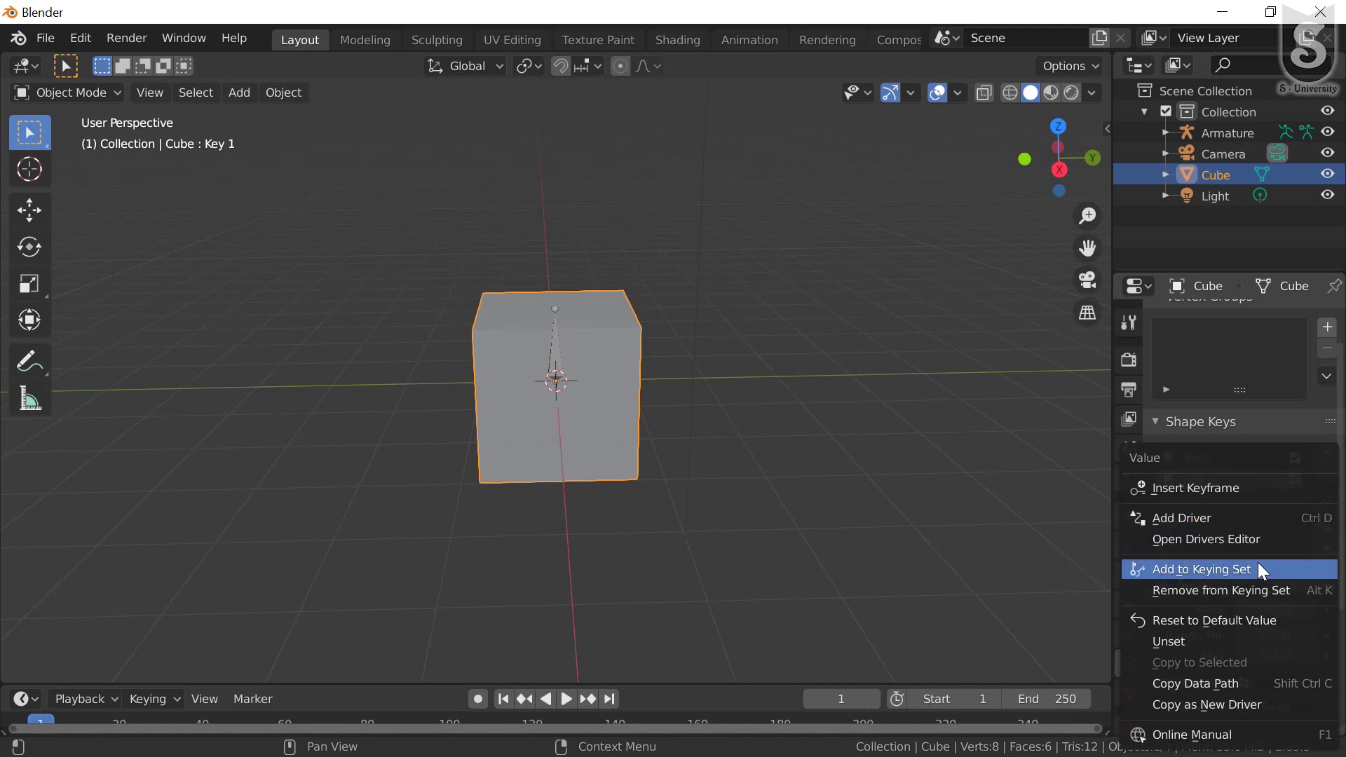
pyautogui.click(1229, 515)
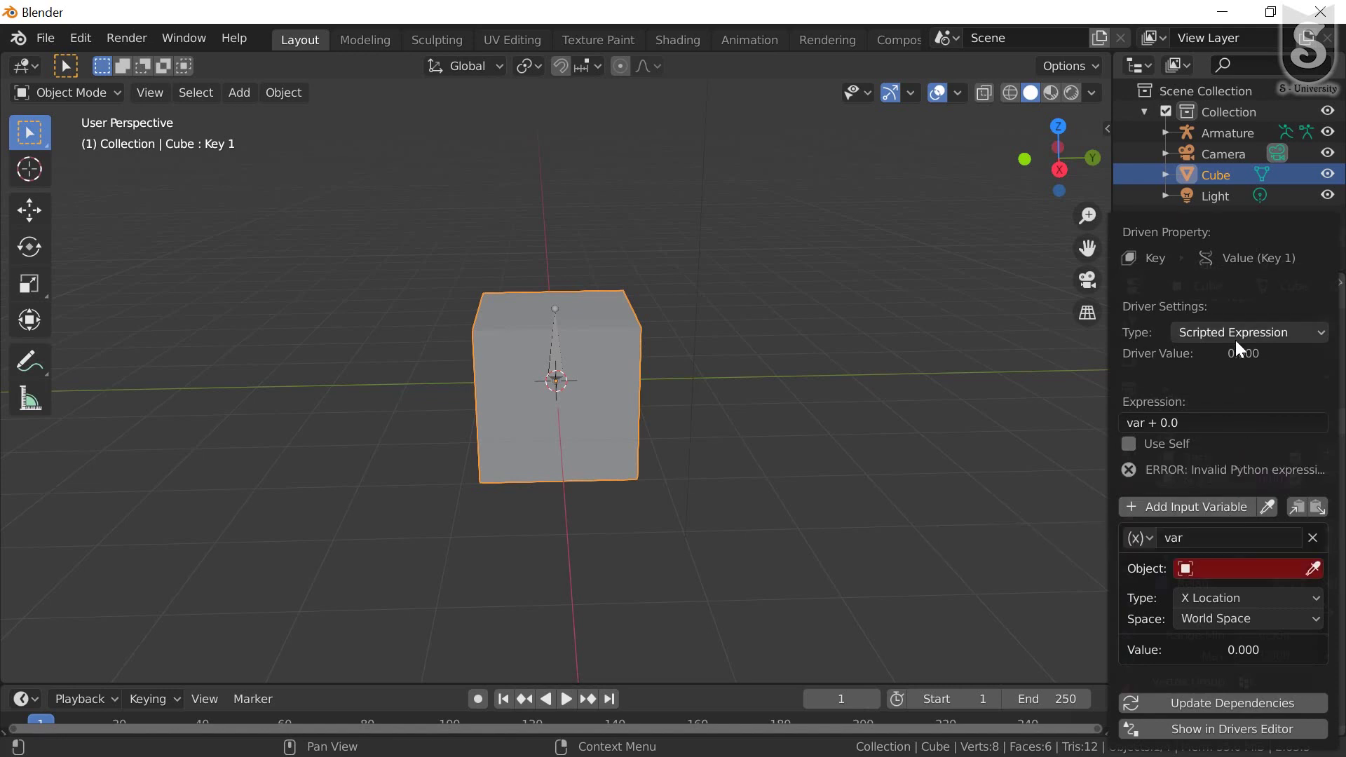
# Step: Show Key 1's driver in a separate Drivers Editor, resized and placed beside the cube
pyautogui.click(1224, 726)
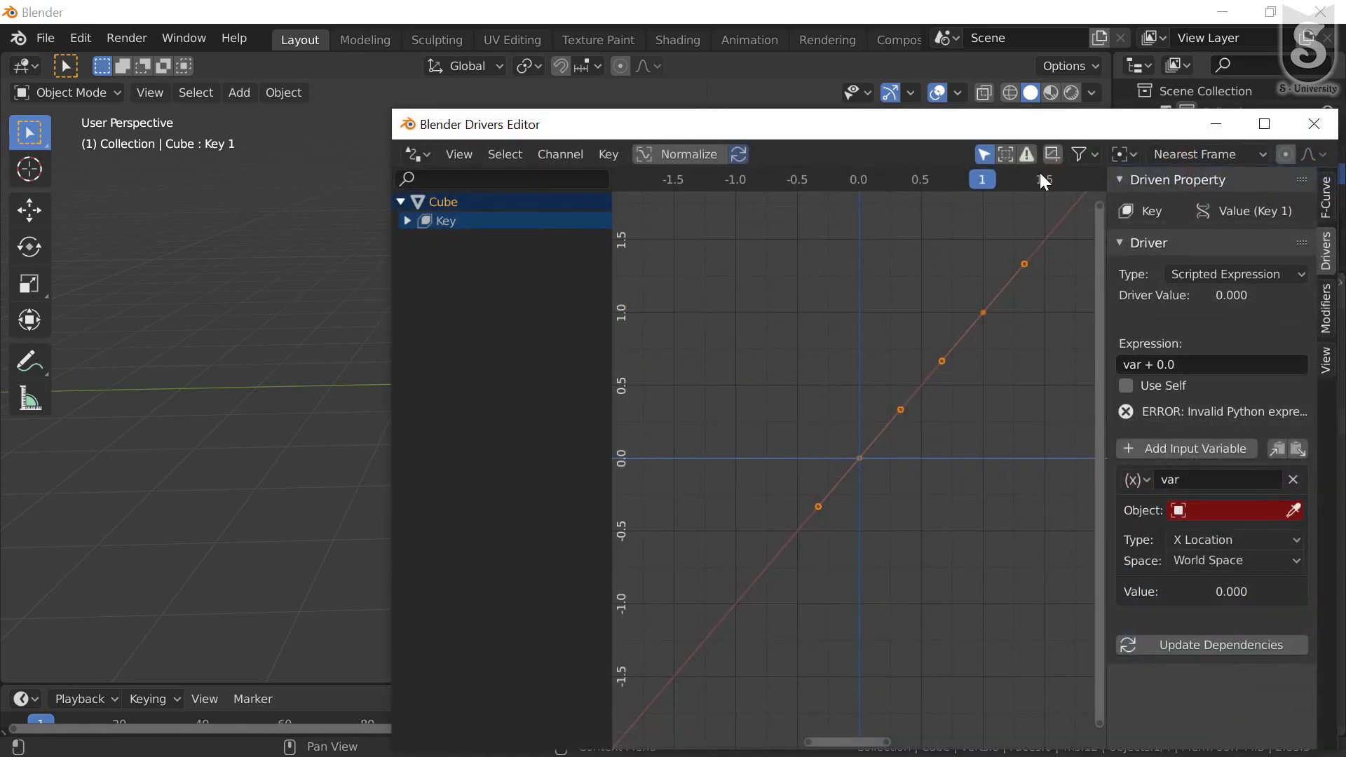
pyautogui.moveTo(995, 126)
pyautogui.mouseDown()
pyautogui.moveTo(1257, 86)
pyautogui.moveTo(1047, 82)
pyautogui.mouseUp()
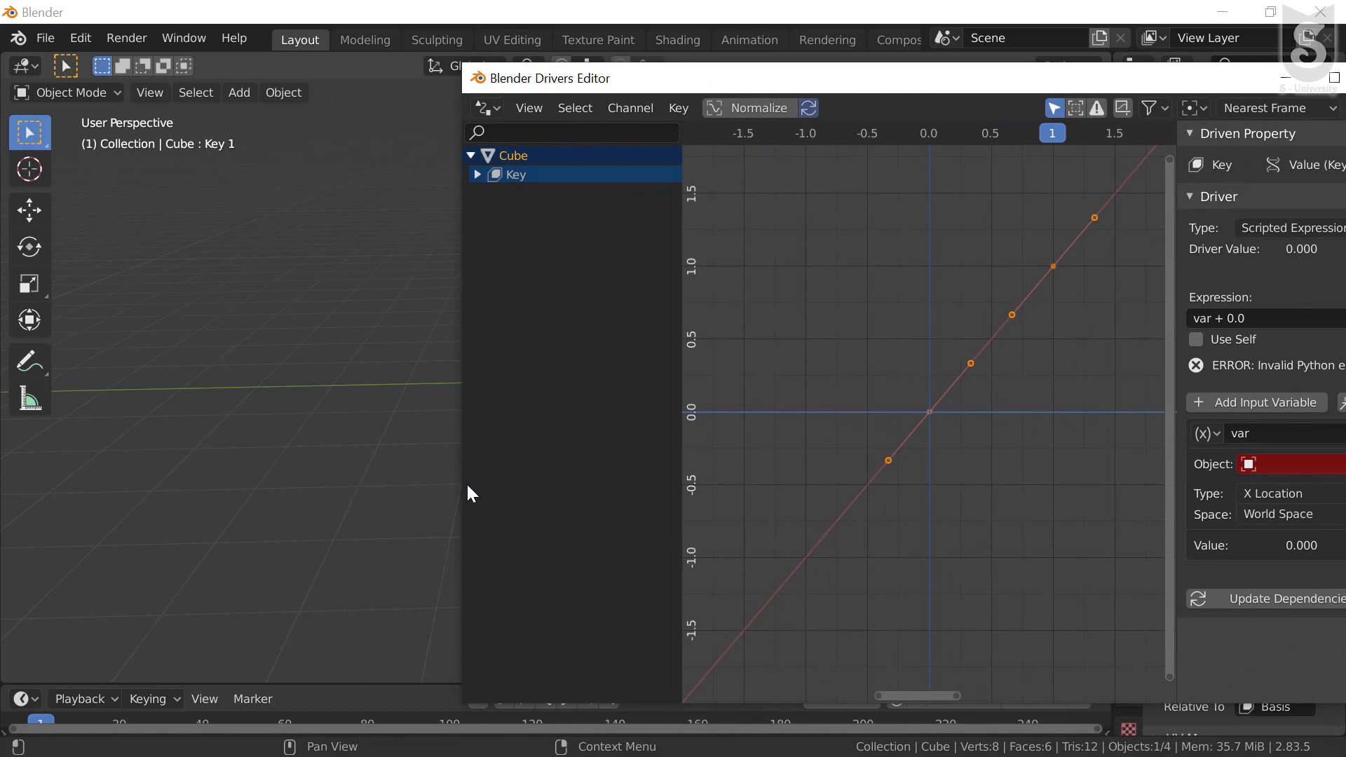
pyautogui.moveTo(460, 480); pyautogui.dragTo(668, 466)
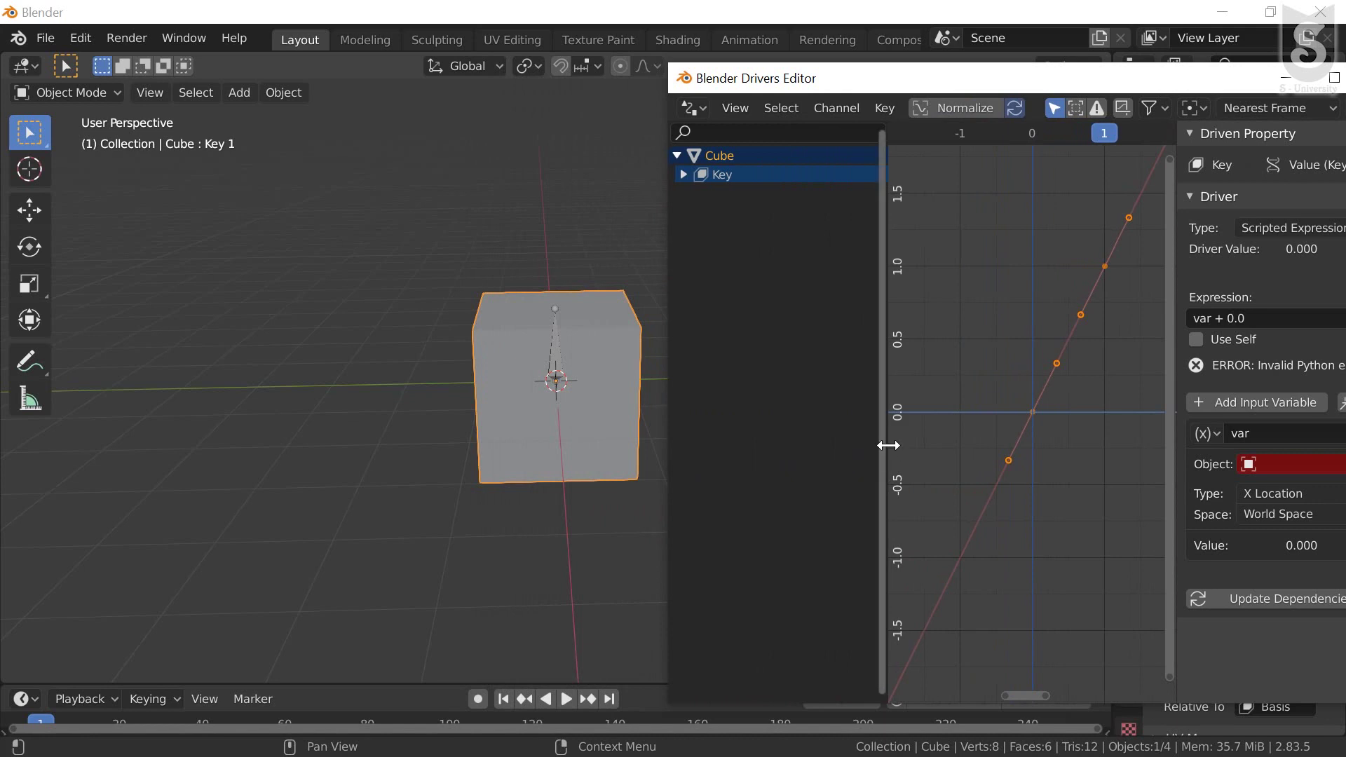
pyautogui.moveTo(888, 443)
pyautogui.mouseDown()
pyautogui.moveTo(730, 438)
pyautogui.moveTo(743, 436)
pyautogui.mouseUp()
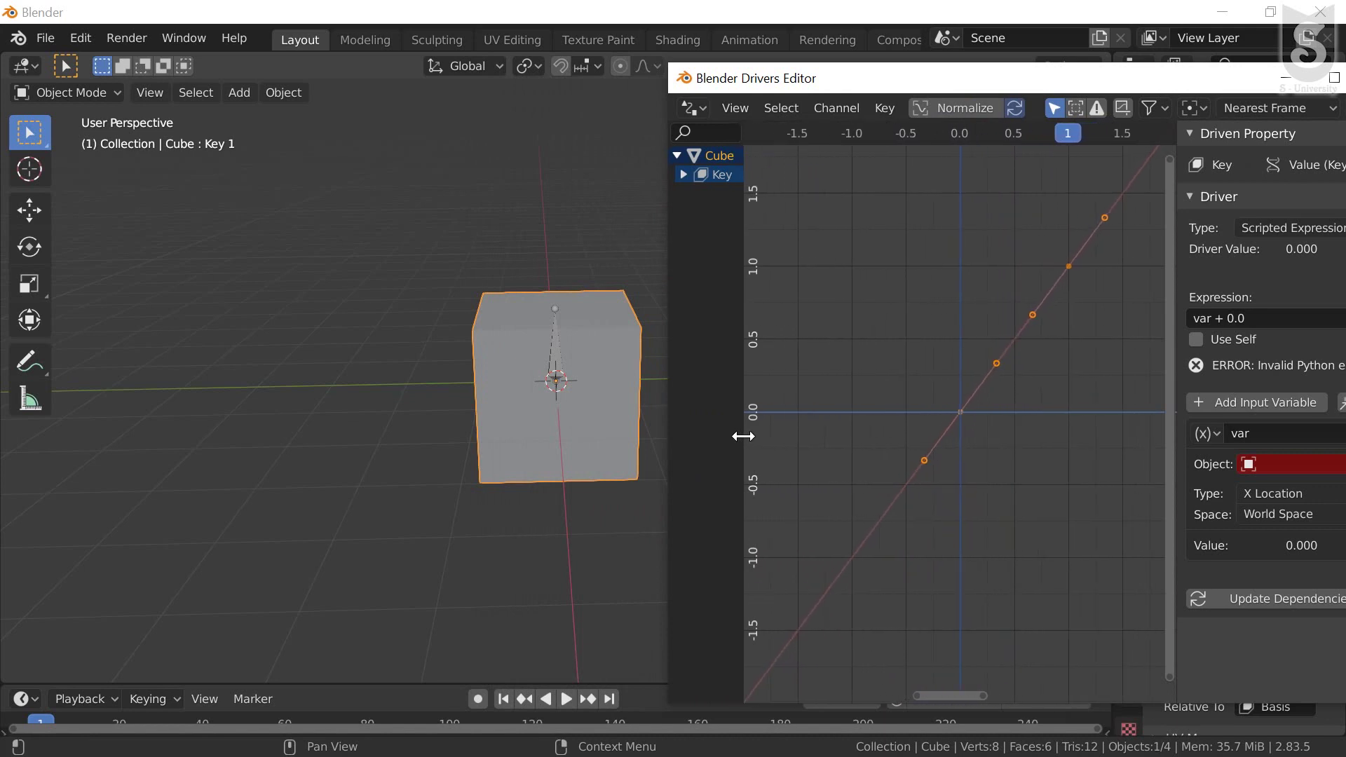
pyautogui.moveTo(980, 84)
pyautogui.mouseDown()
pyautogui.moveTo(816, 72)
pyautogui.moveTo(764, 19)
pyautogui.moveTo(738, 37)
pyautogui.mouseUp()
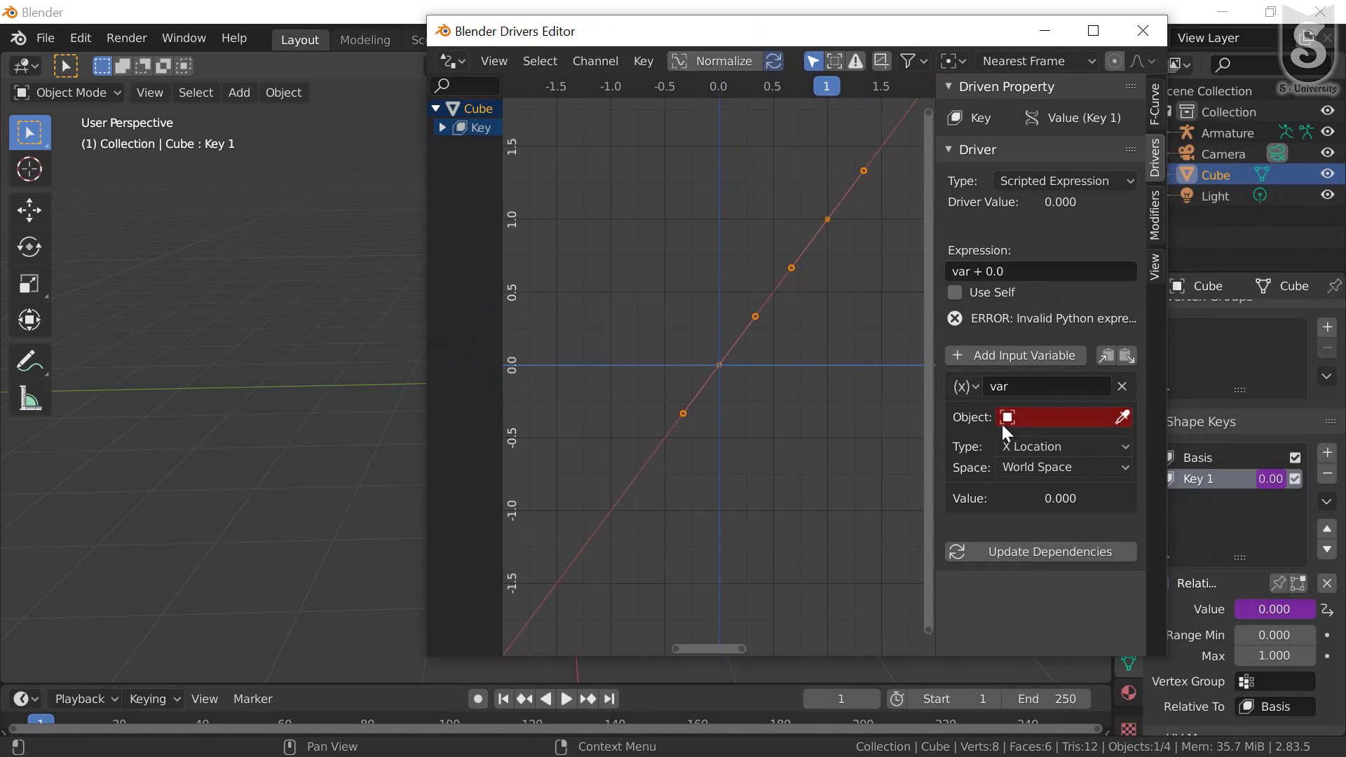
# Step: Point the driver variable at the Armature's Bone, reading its Average Scale
pyautogui.click(1026, 415)
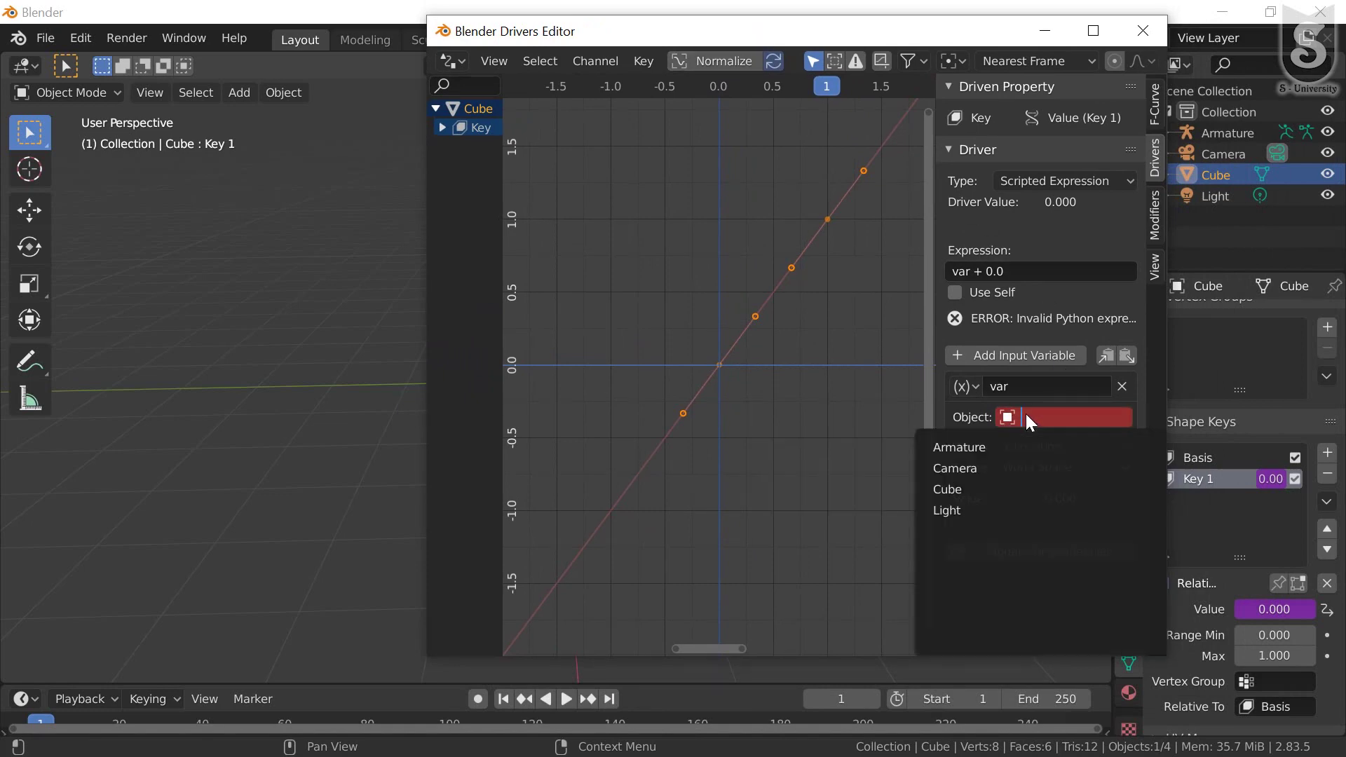
pyautogui.click(964, 447)
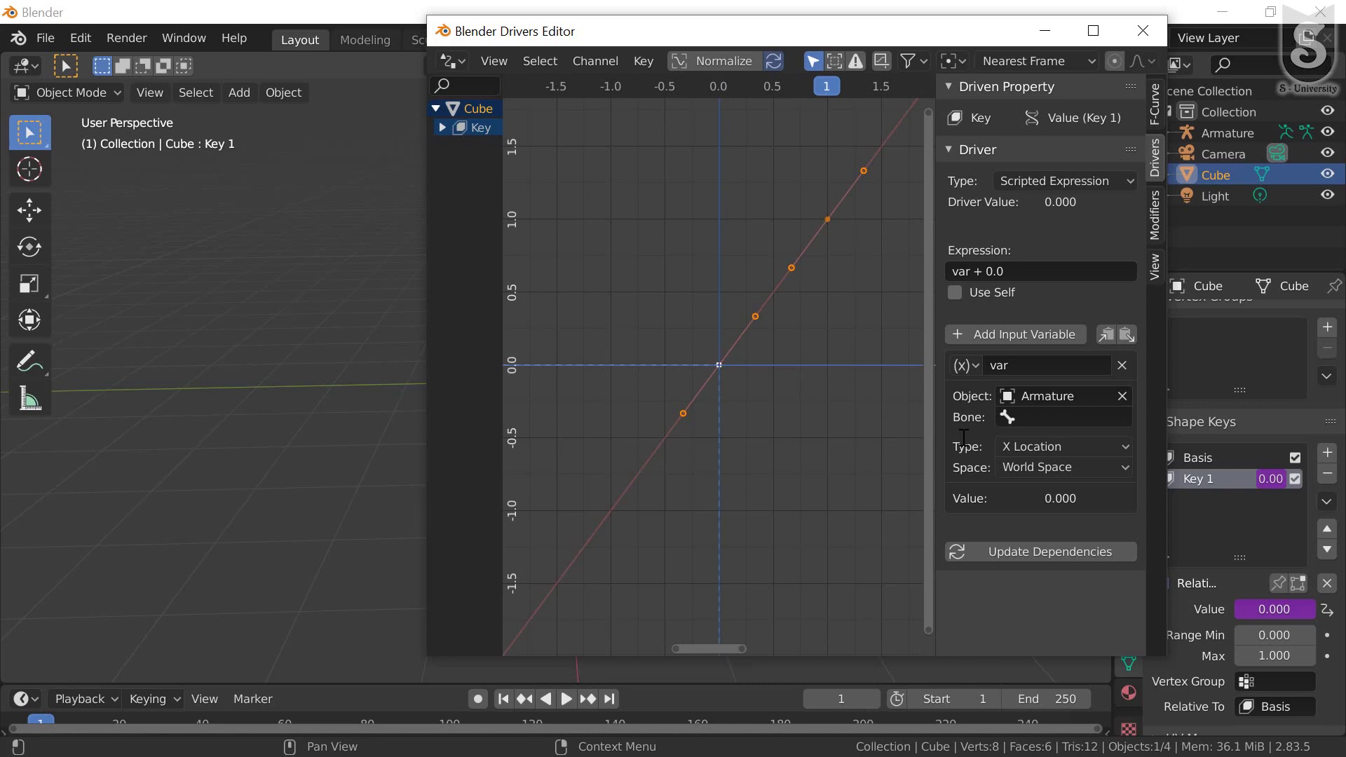
pyautogui.click(1012, 417)
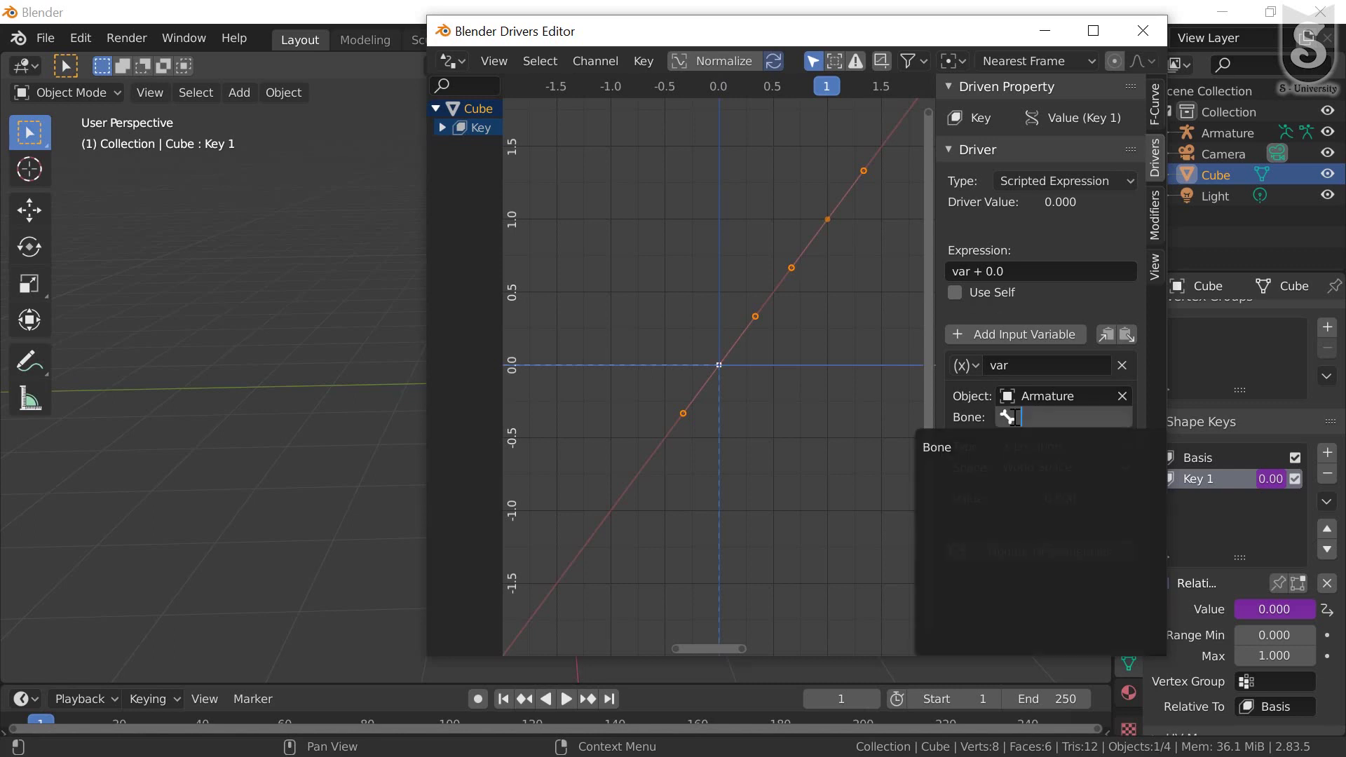
pyautogui.click(947, 446)
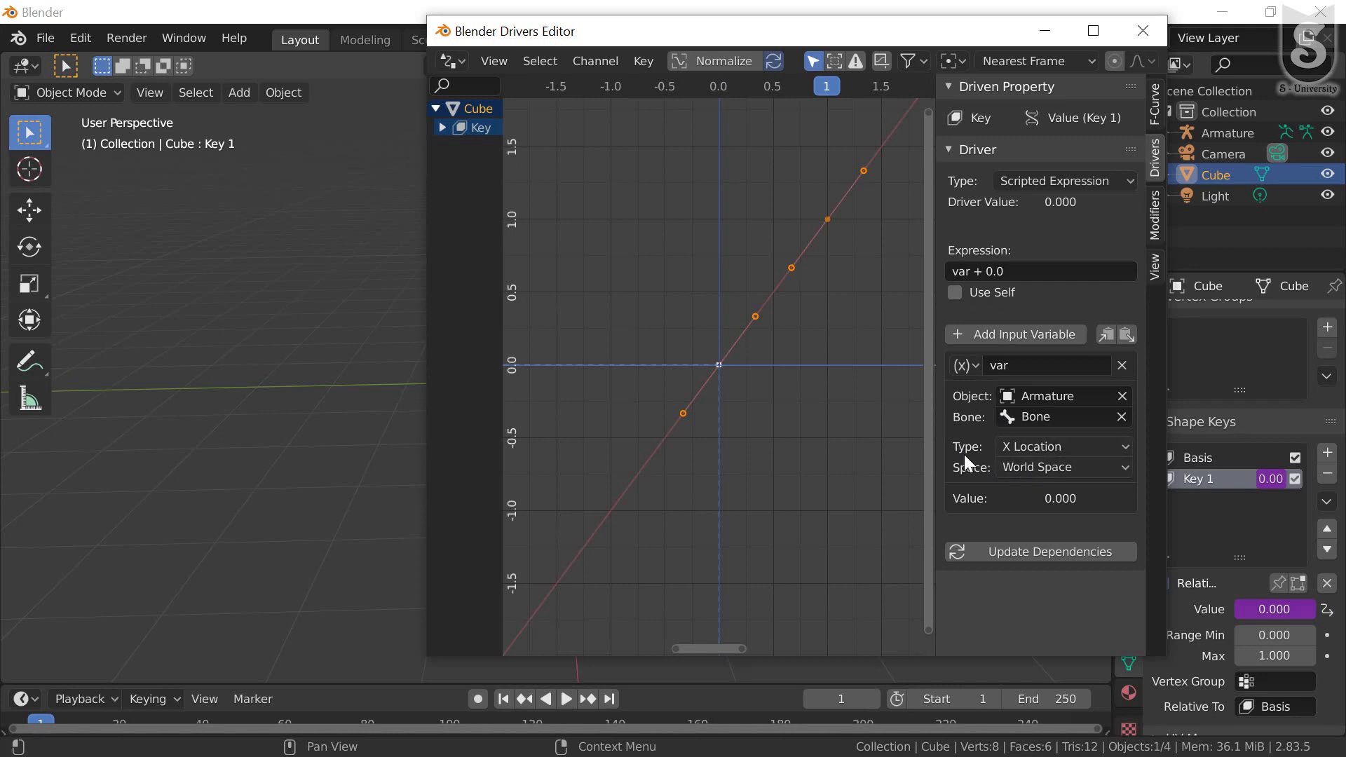
pyautogui.click(1025, 452)
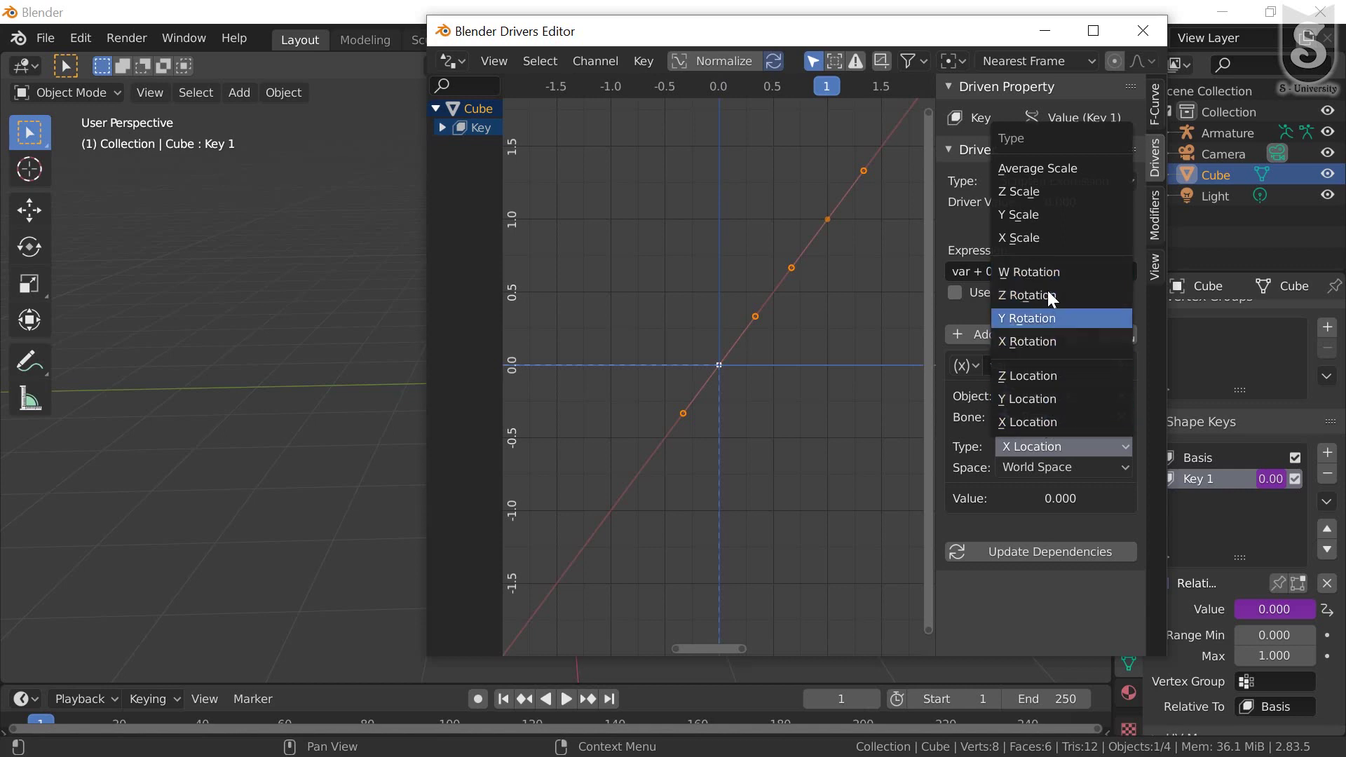
pyautogui.click(1031, 171)
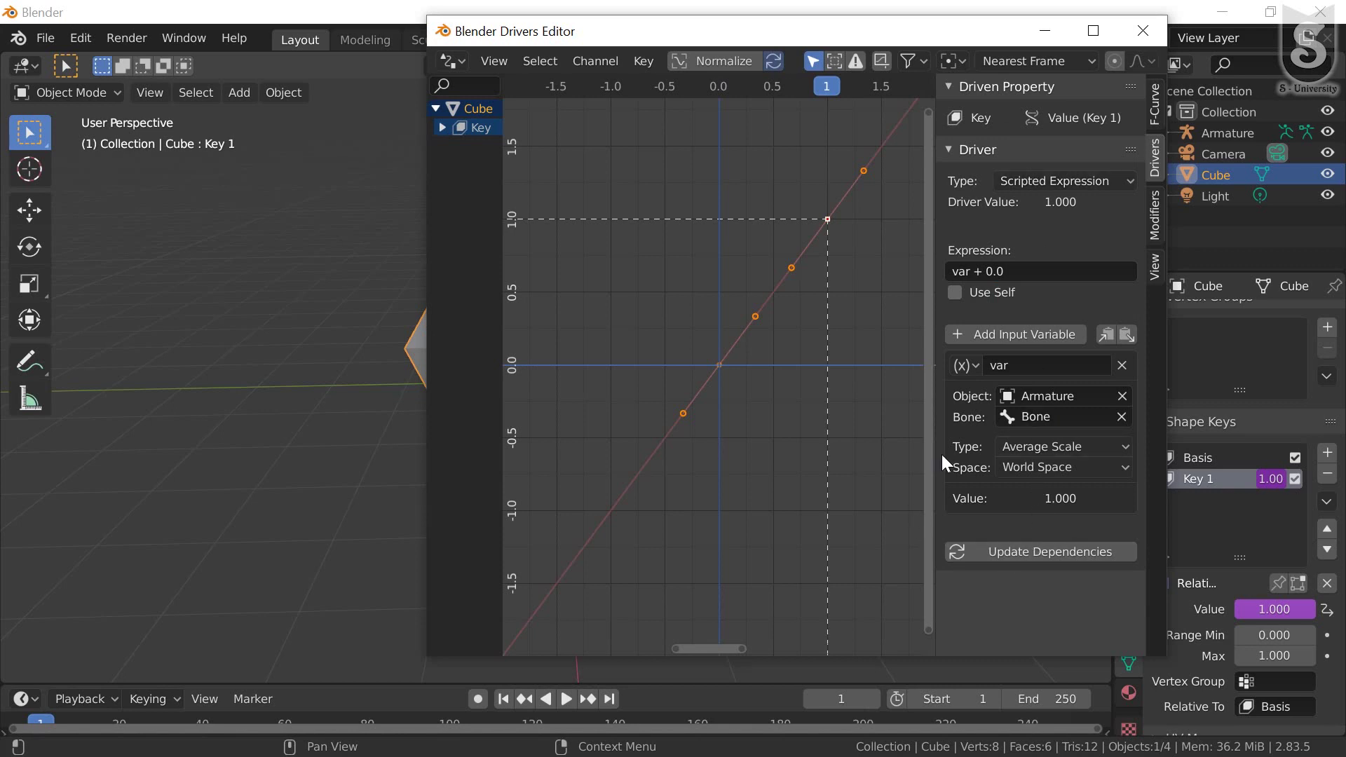
pyautogui.moveTo(804, 43)
pyautogui.mouseDown()
pyautogui.moveTo(1116, 75)
pyautogui.moveTo(860, 55)
pyautogui.moveTo(785, 38)
pyautogui.moveTo(798, 32)
pyautogui.mouseUp()
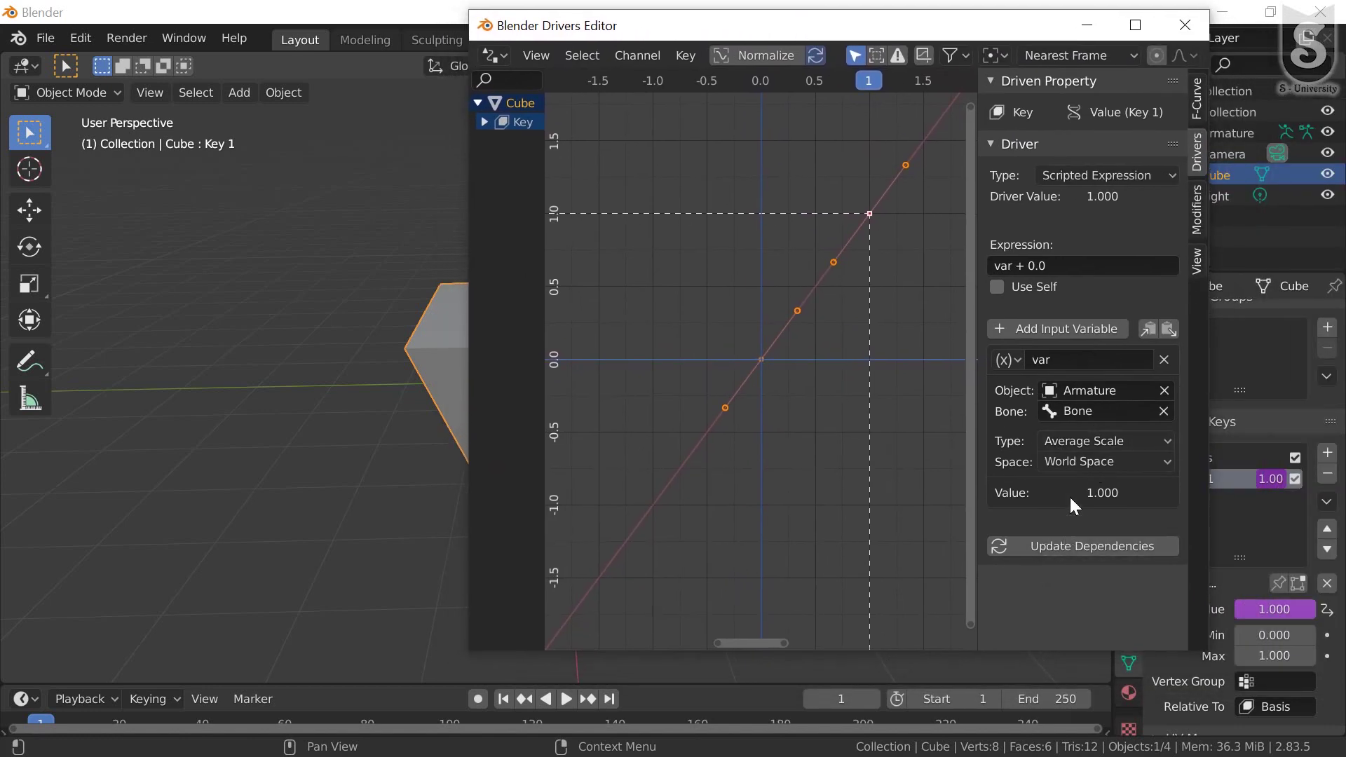
# Step: Change the driver expression from 'var + 0.0' to 'var - 1.0'
pyautogui.click(1043, 259)
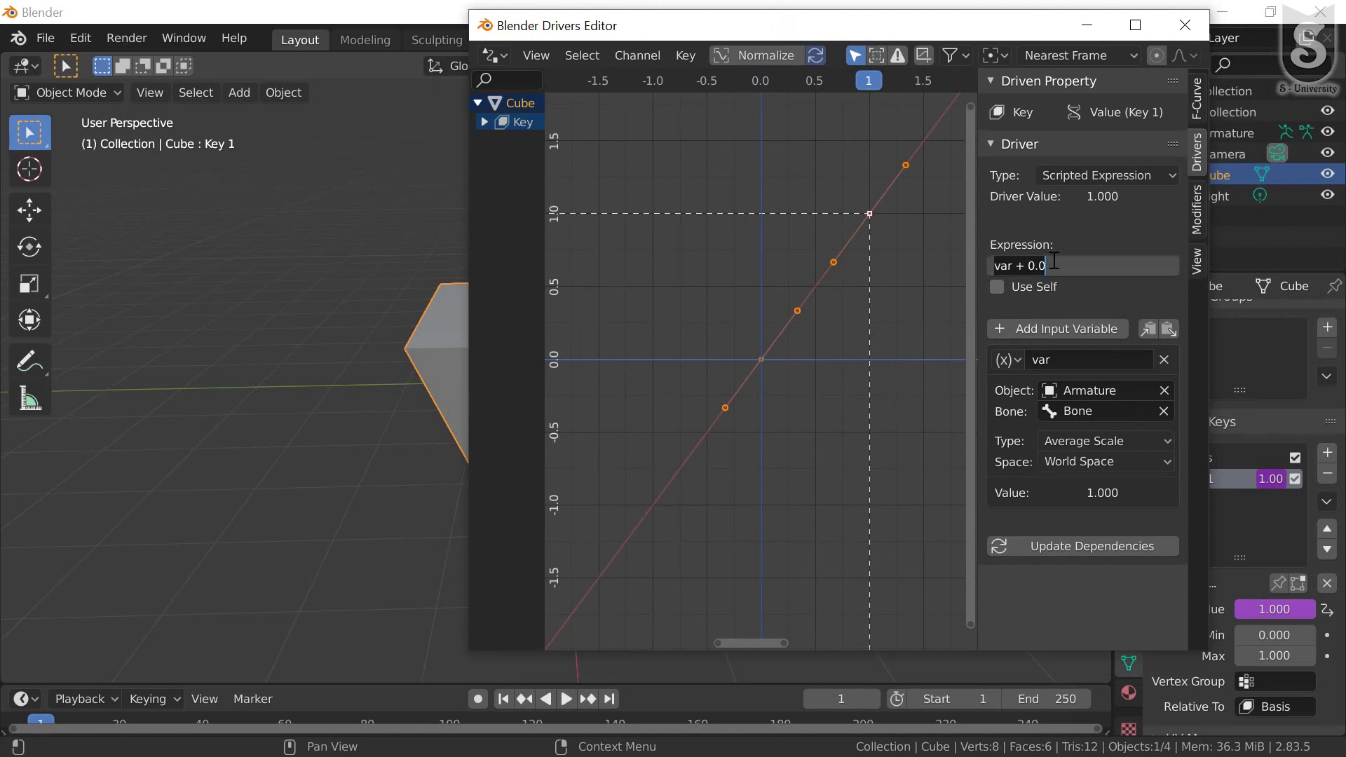
pyautogui.click(1034, 265)
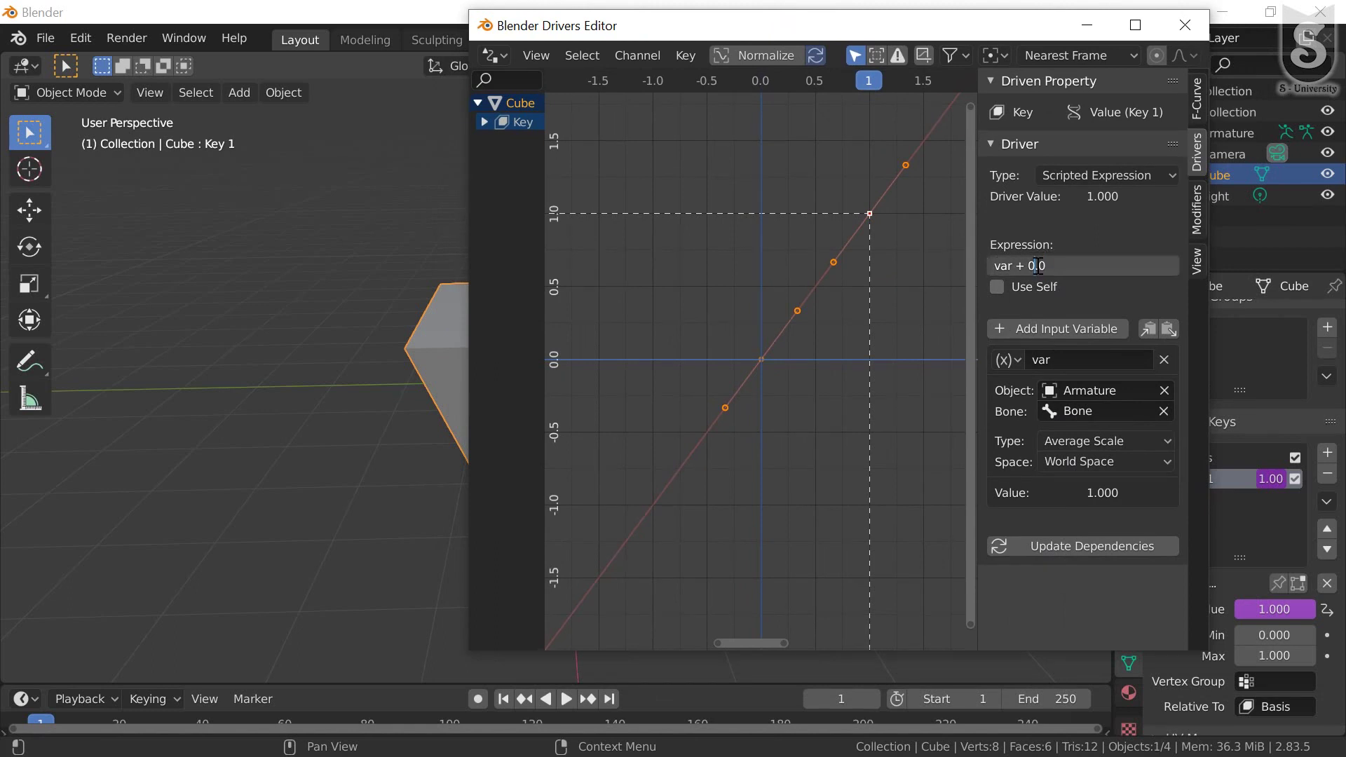
pyautogui.press('BackSpace')
pyautogui.write('1')
pyautogui.press('BackSpace')
pyautogui.write('-1')
pyautogui.moveTo(1027, 24); pyautogui.dragTo(1004, 32)
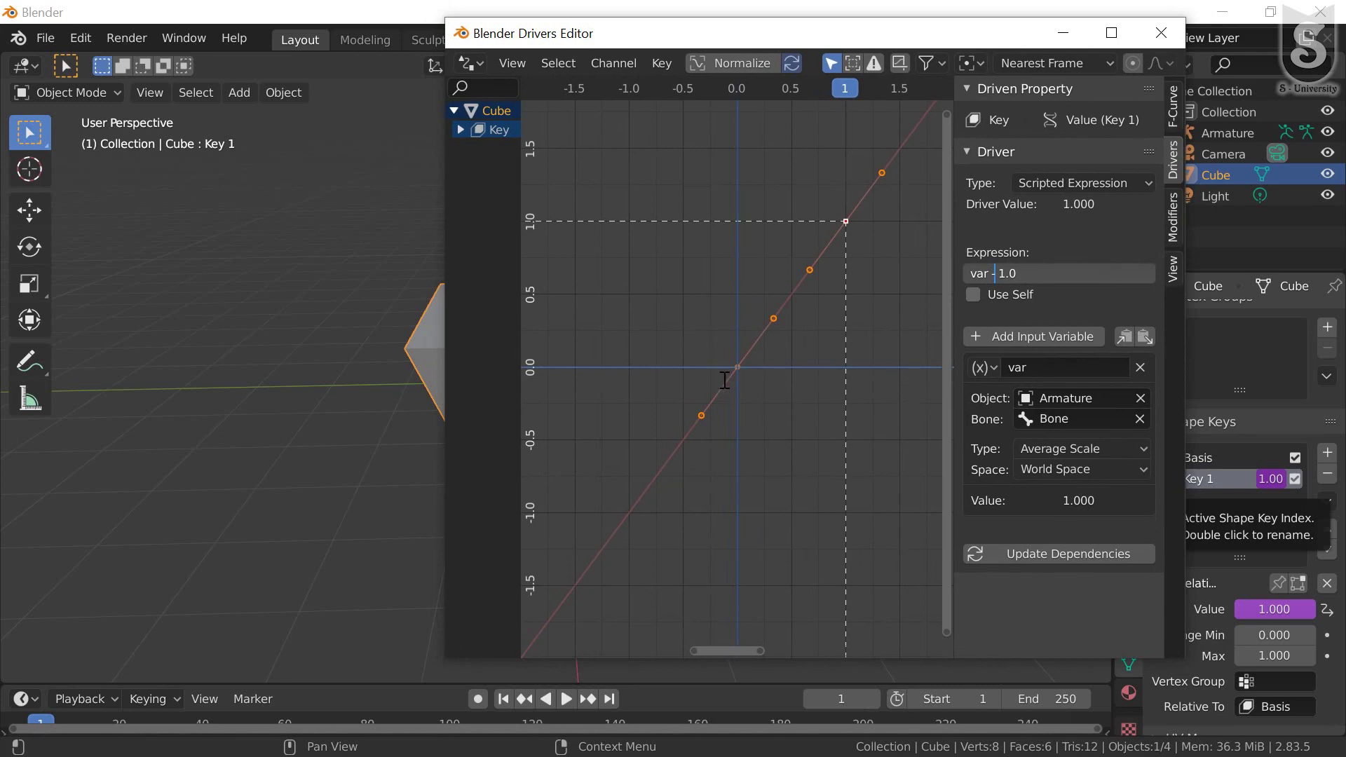
pyautogui.press('Return')
# Step: Deselect the curve points, collapse the Cube channel and close the Drivers Editor
pyautogui.hotkey('alt', 'a')
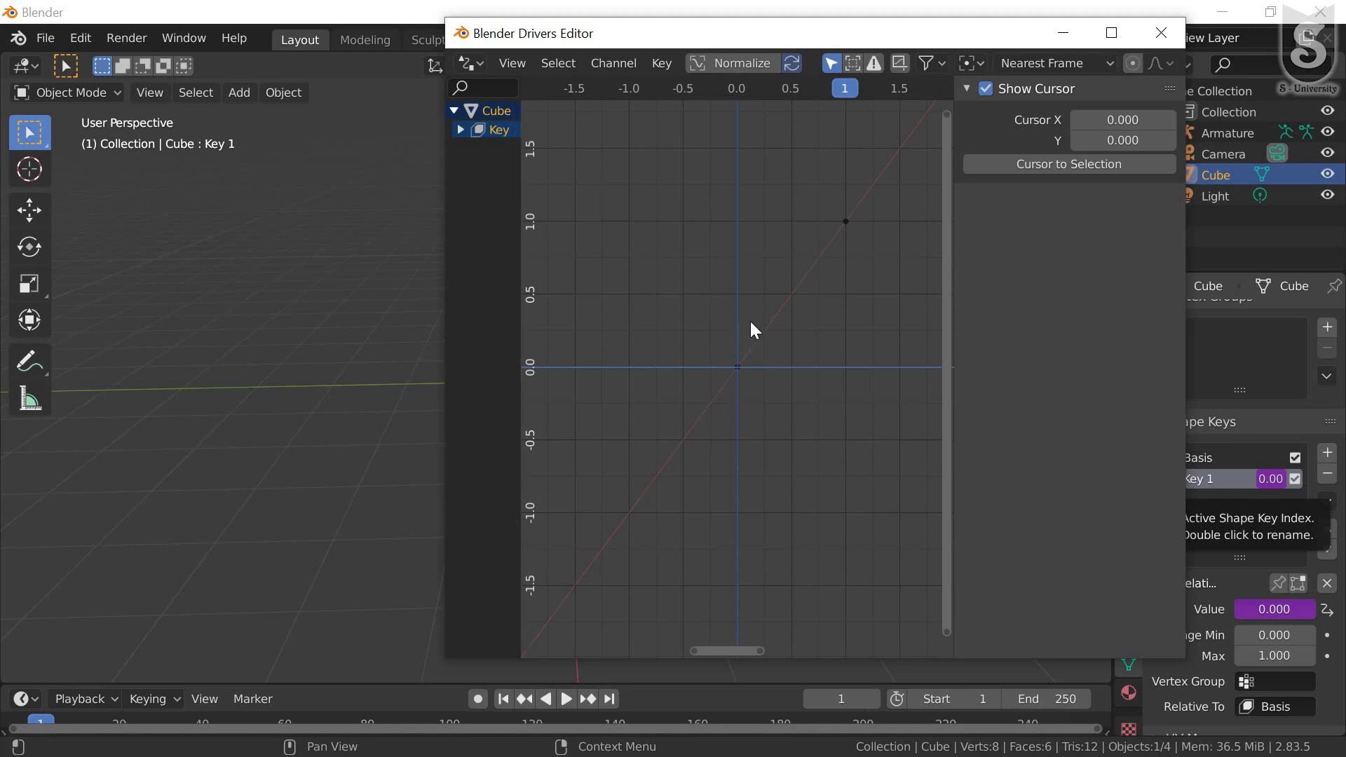
pyautogui.moveTo(525, 144)
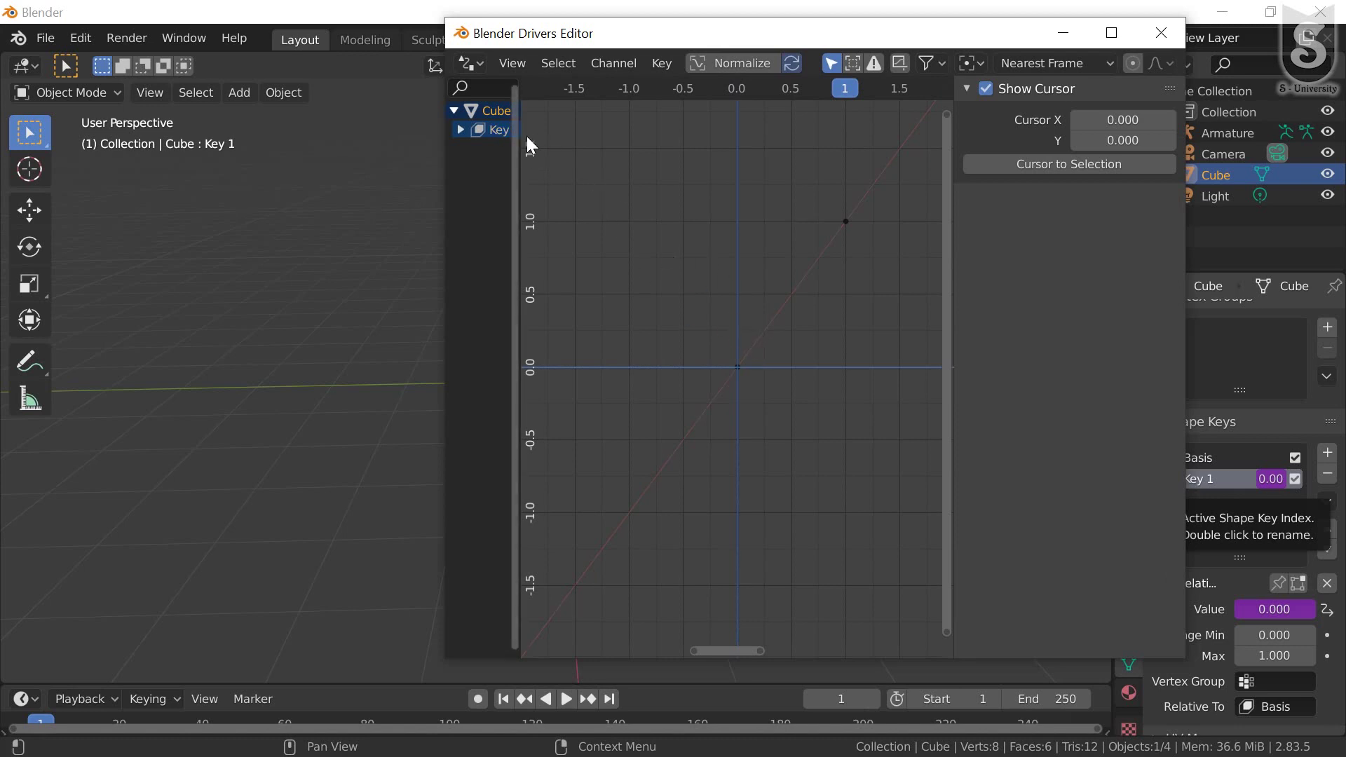
pyautogui.press('ctrl+KP_Subtract')
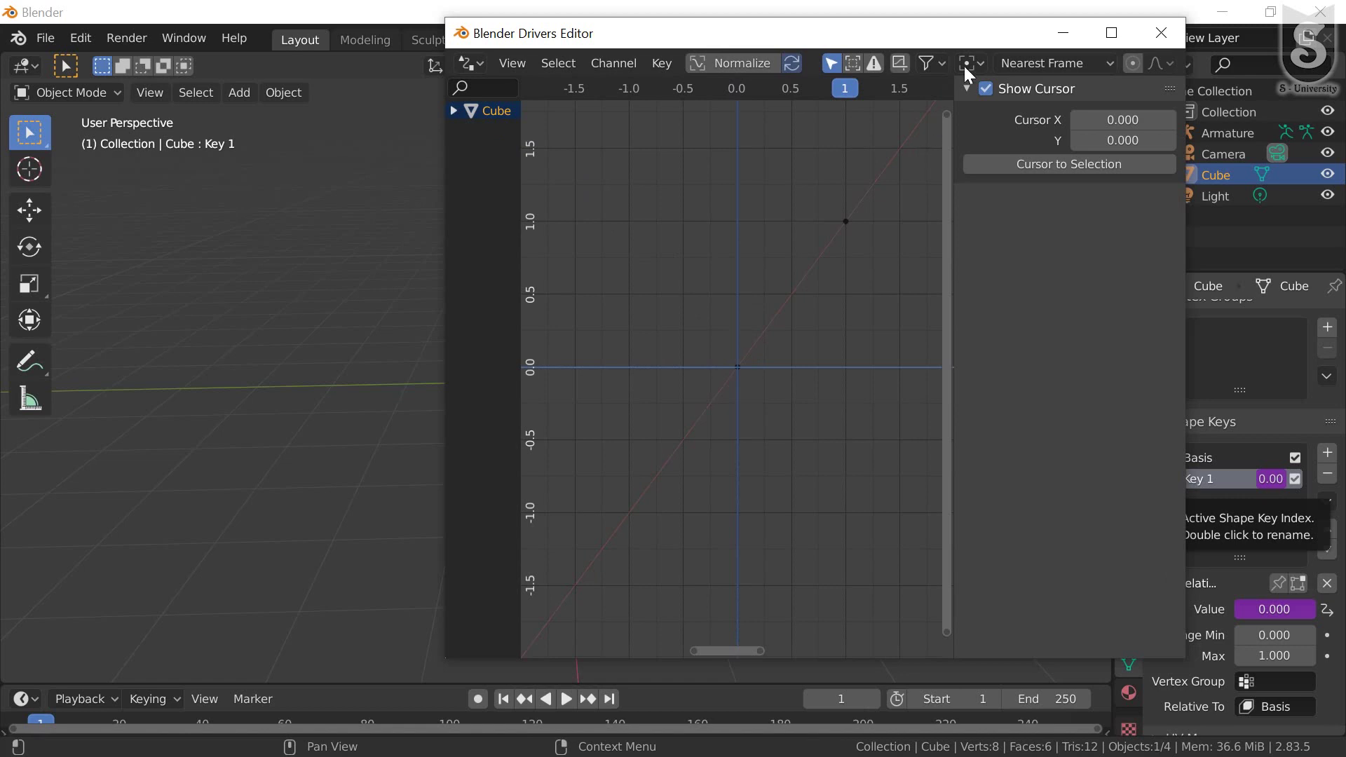
pyautogui.moveTo(953, 40)
pyautogui.mouseDown()
pyautogui.moveTo(940, 77)
pyautogui.moveTo(959, 78)
pyautogui.mouseUp()
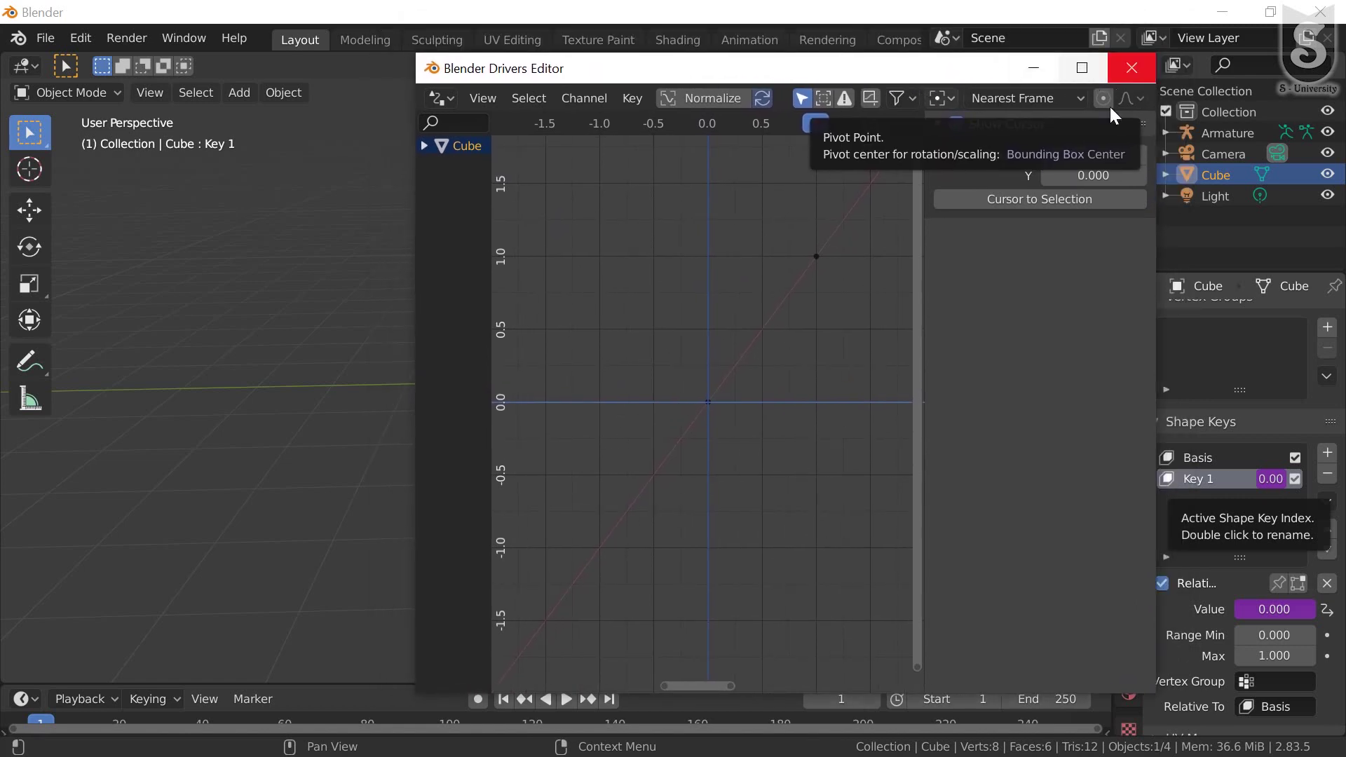
pyautogui.click(1123, 72)
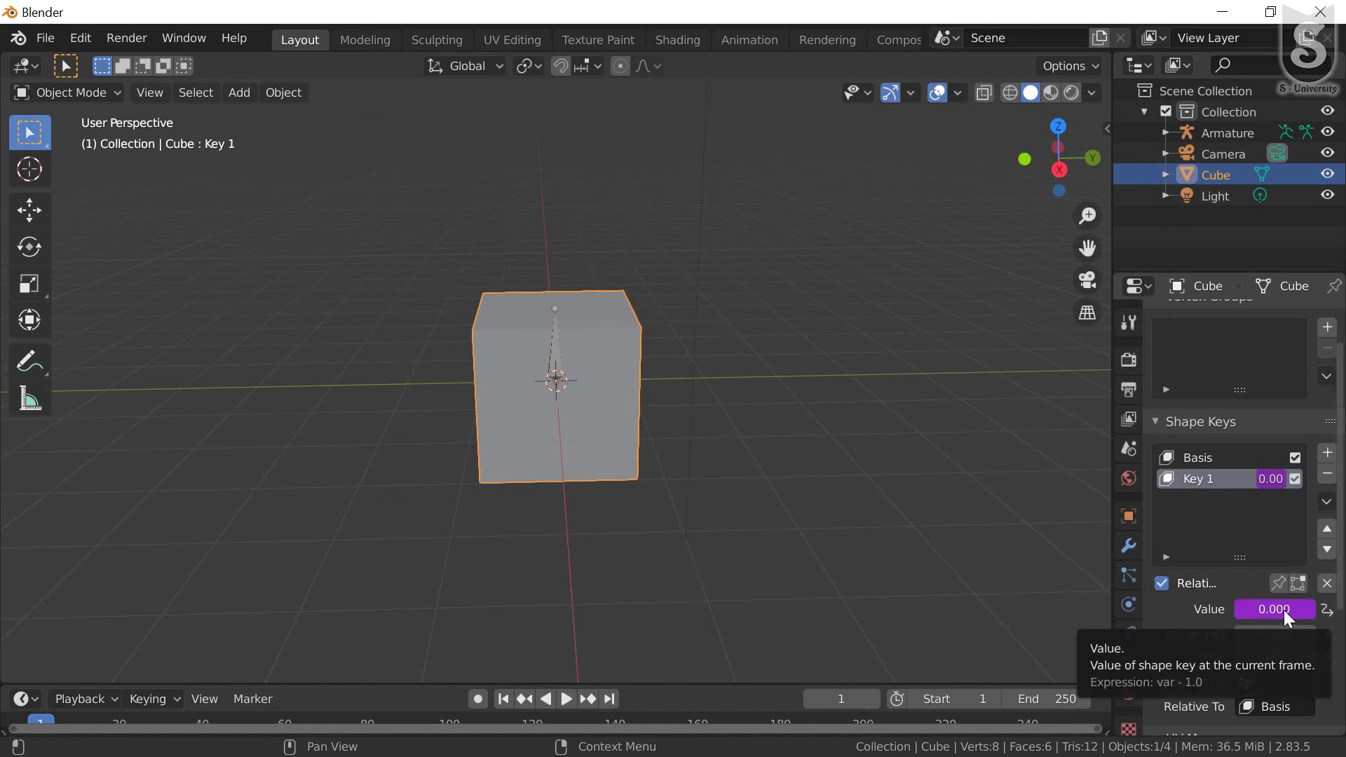
# Step: Confirm the driven Key 1 value won't drag by hand, then select the Armature
pyautogui.scroll(-1, 1284, 609)
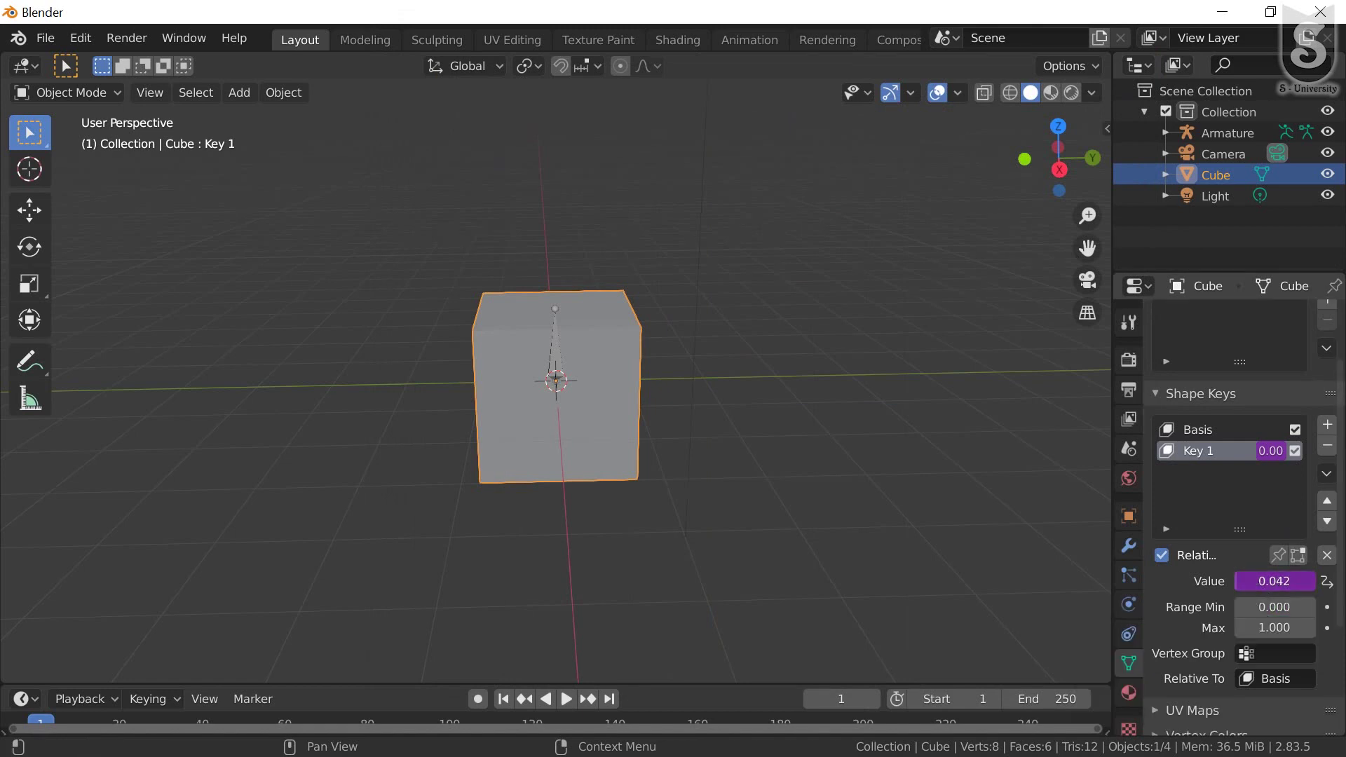
pyautogui.moveTo(1259, 582)
pyautogui.mouseDown()
pyautogui.moveTo(1312, 582)
pyautogui.moveTo(1237, 581)
pyautogui.mouseUp()
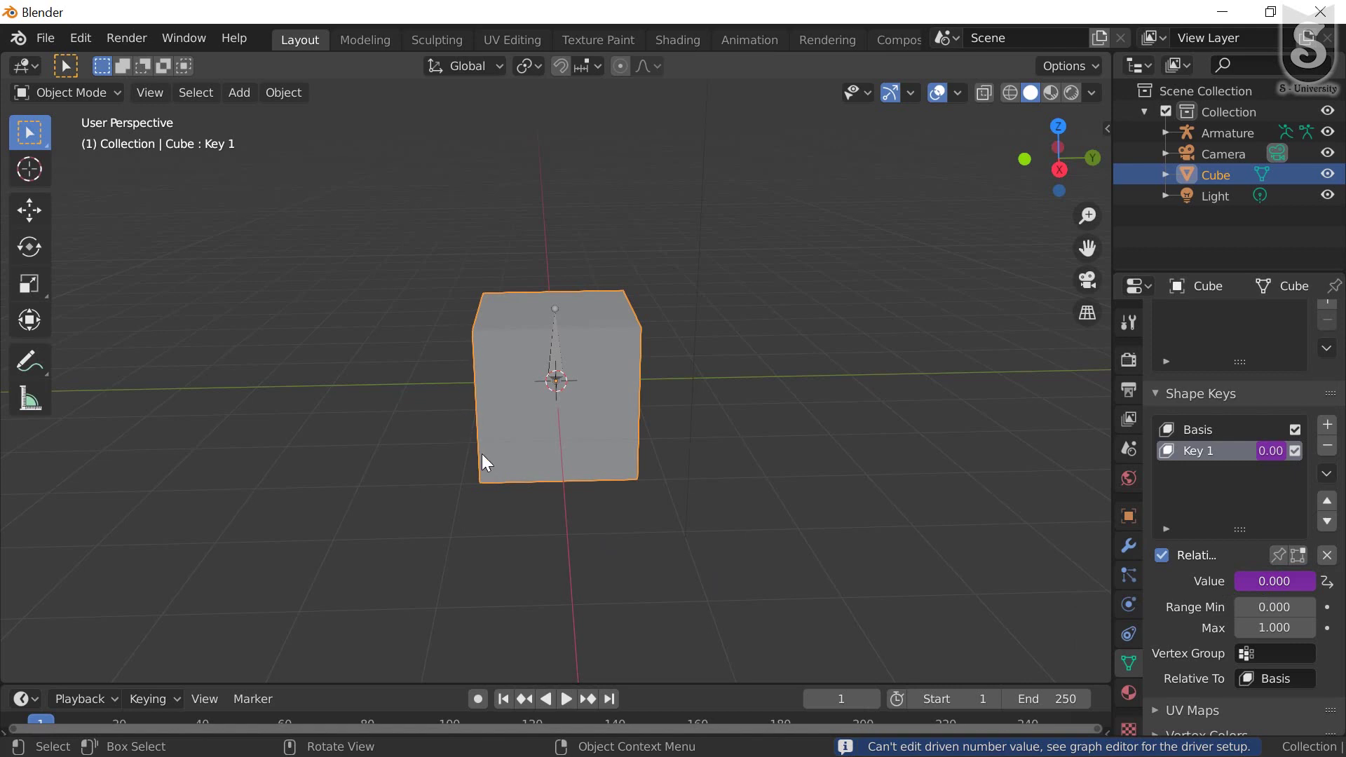
pyautogui.click(553, 330)
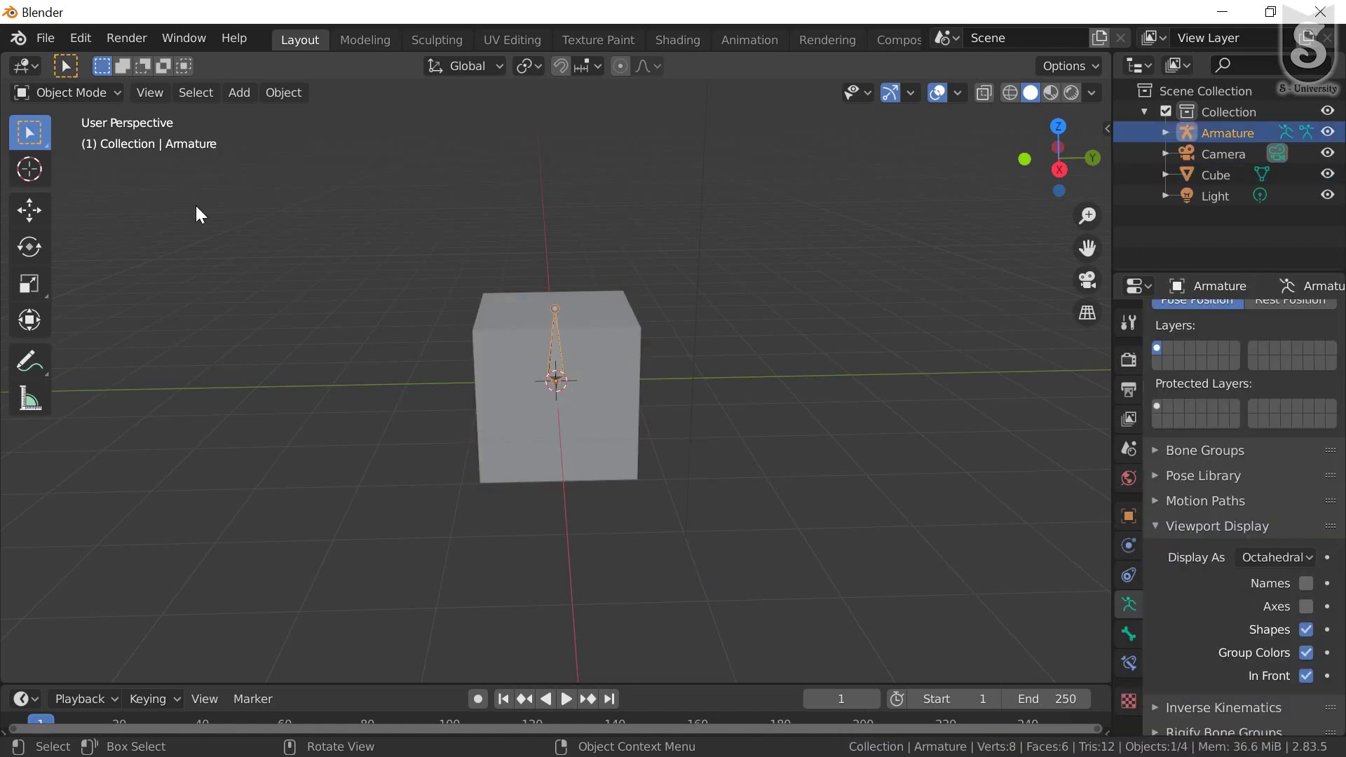
# Step: In Pose Mode, scale the bone to see the cube's top flare, then cancel
pyautogui.click(66, 95)
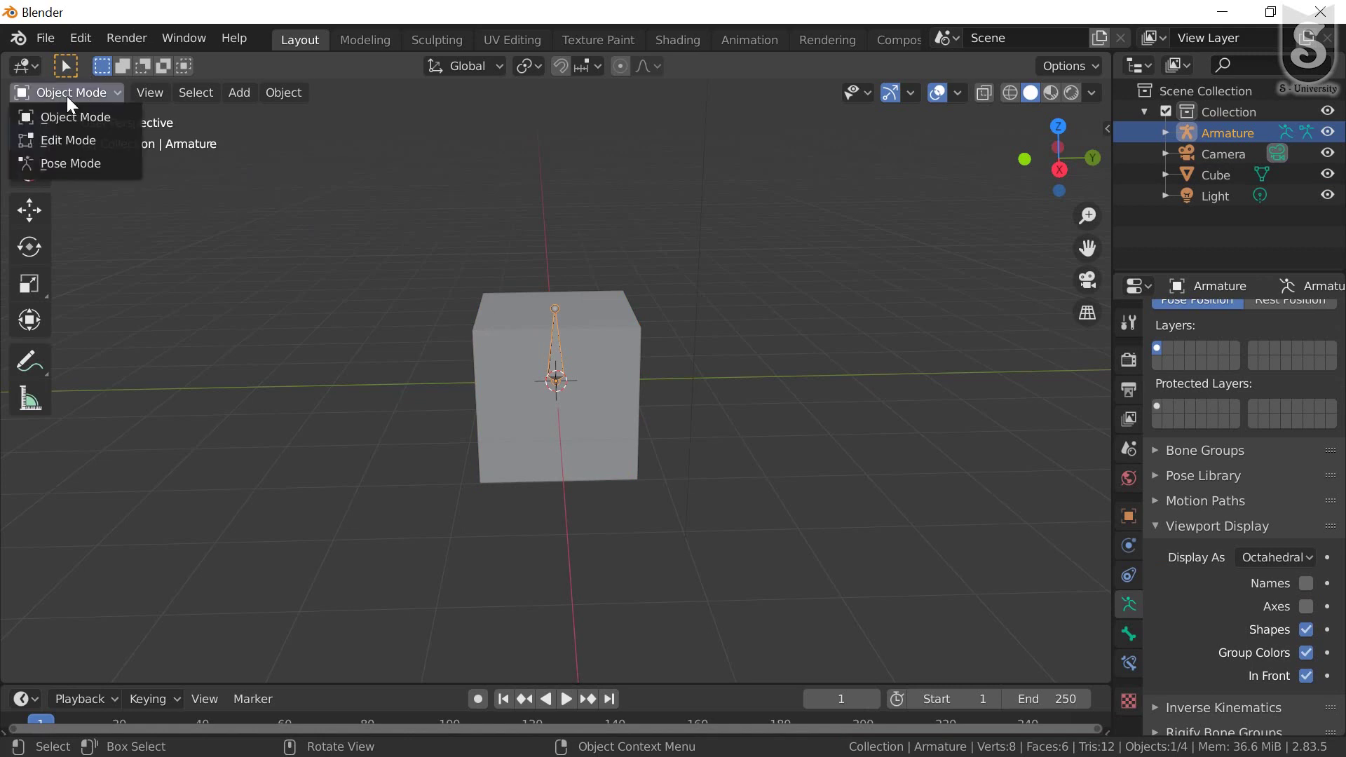
pyautogui.click(79, 155)
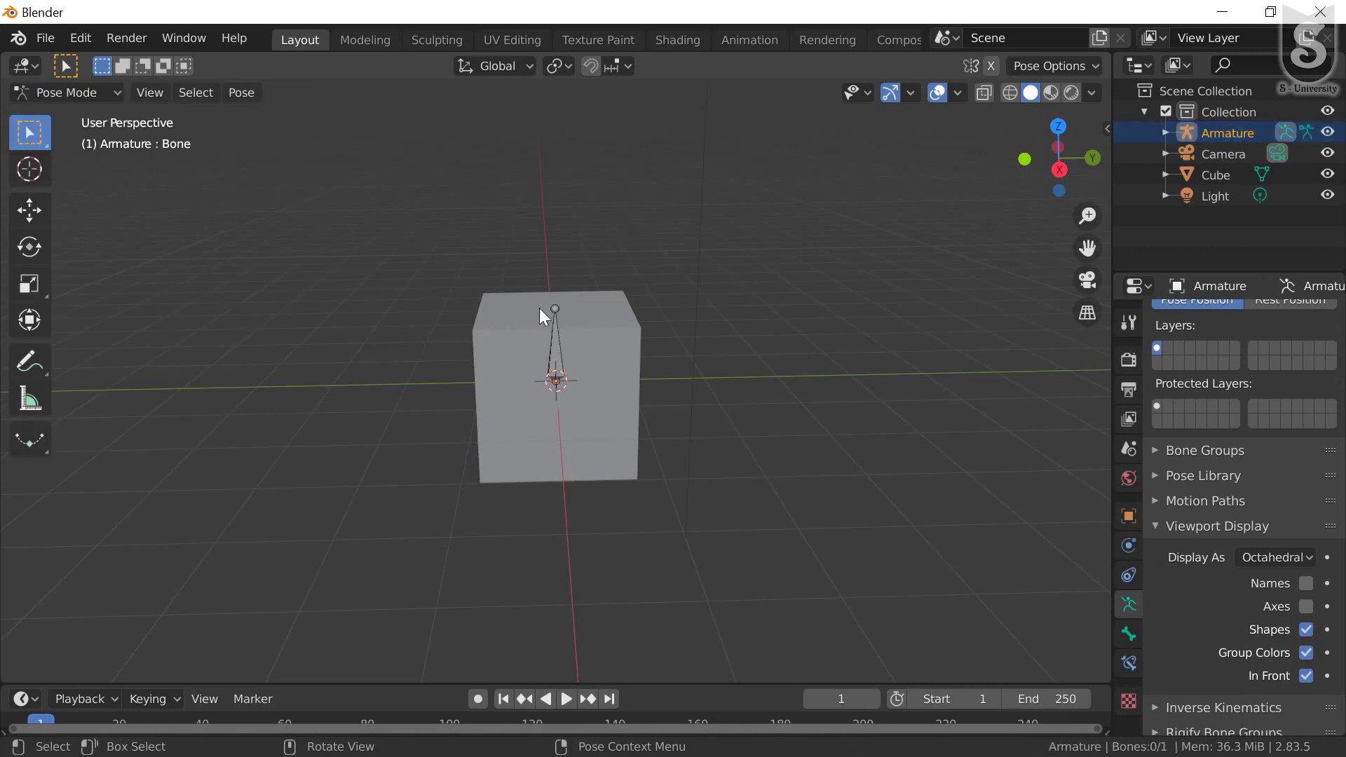
pyautogui.click(553, 337)
pyautogui.press('s')
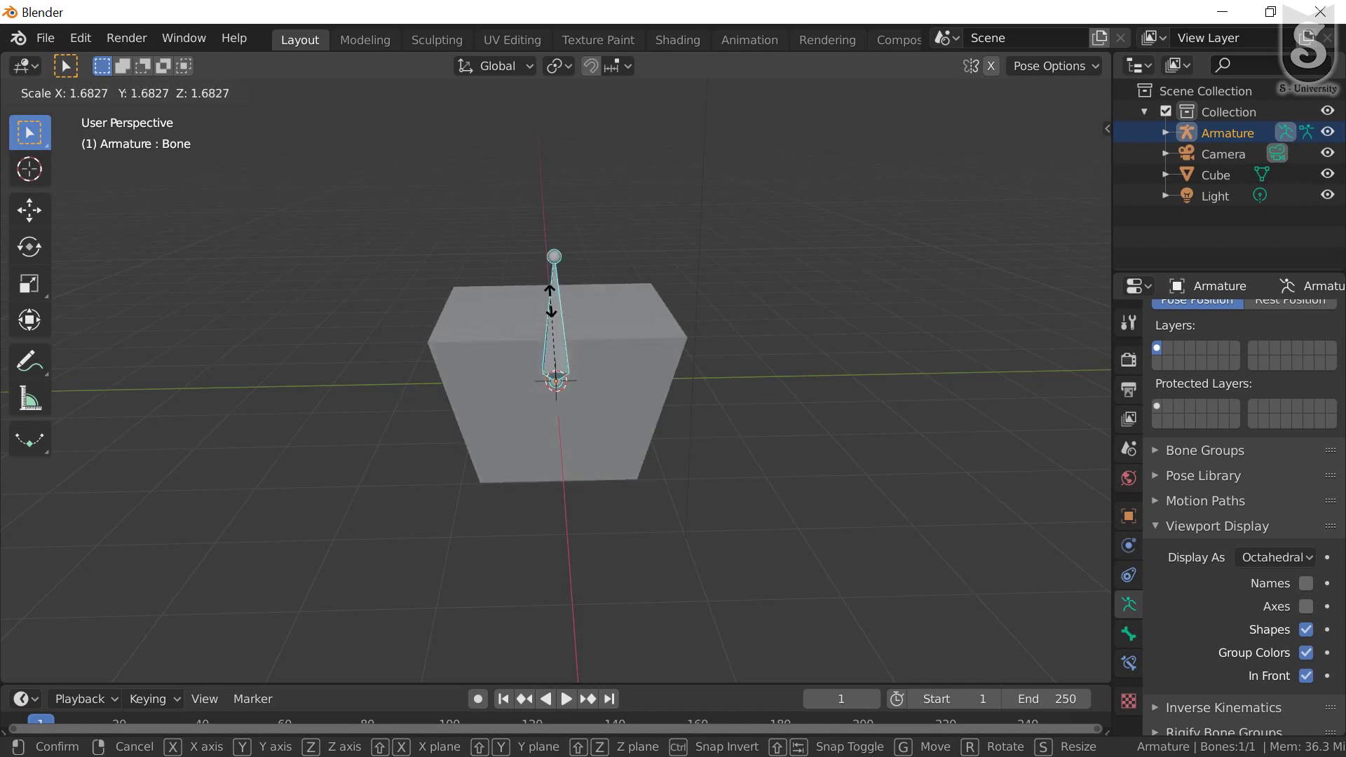
pyautogui.rightClick(550, 303)
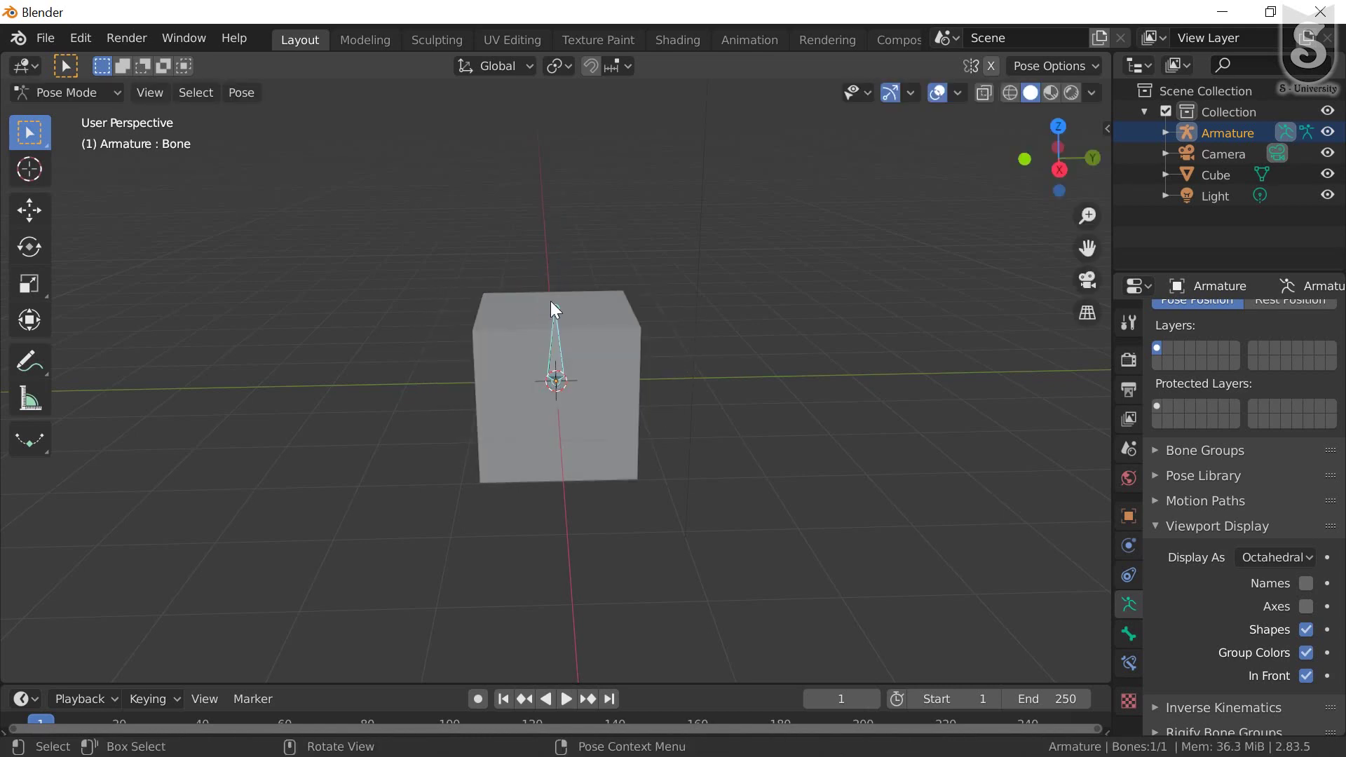
# Step: Return to Object Mode and select the cube again
pyautogui.click(59, 97)
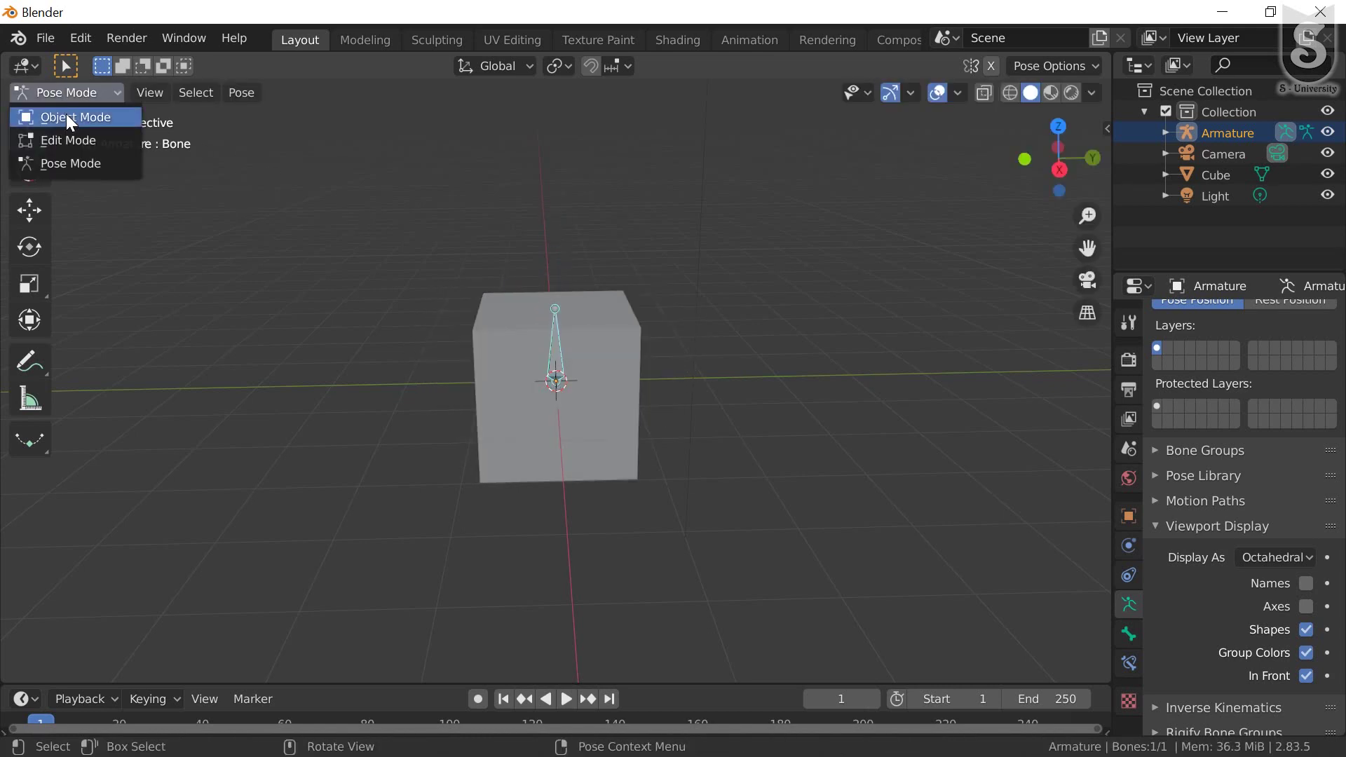
pyautogui.click(65, 113)
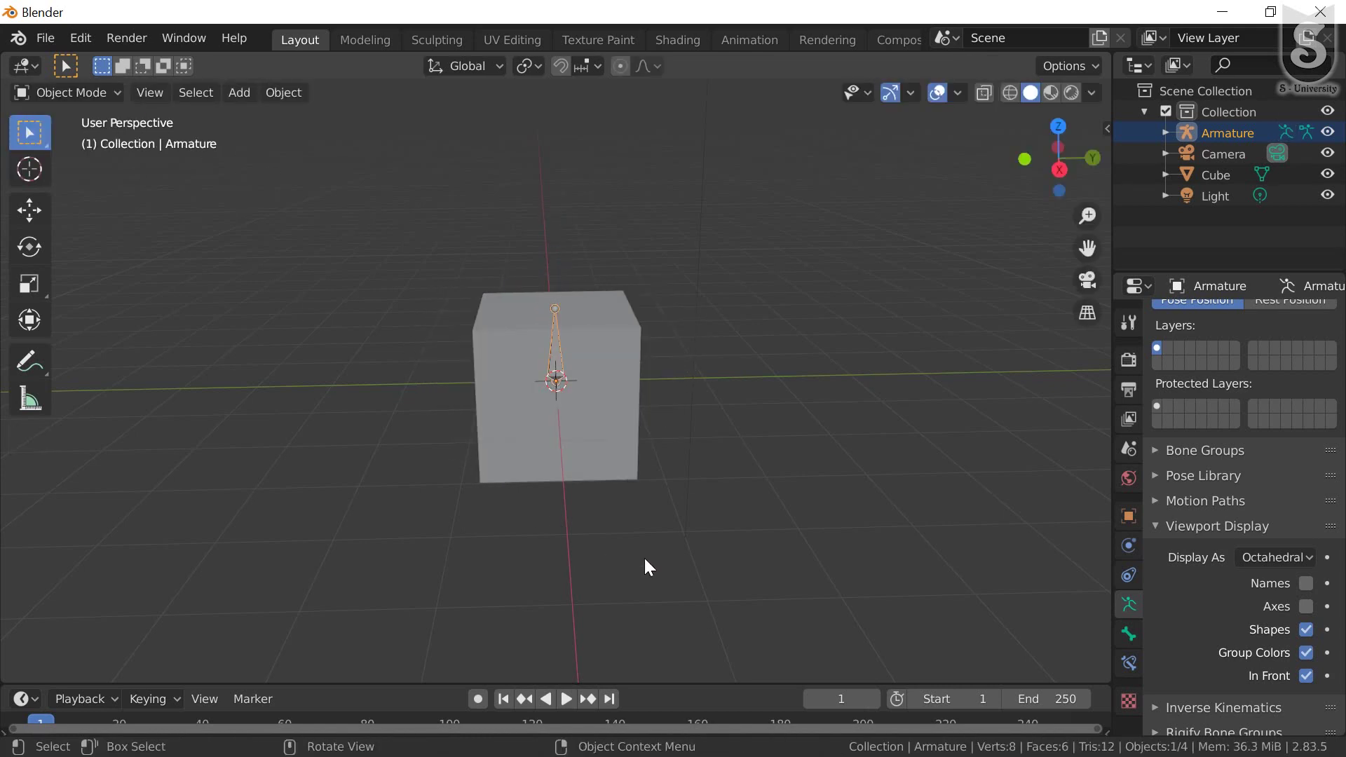
pyautogui.click(591, 338)
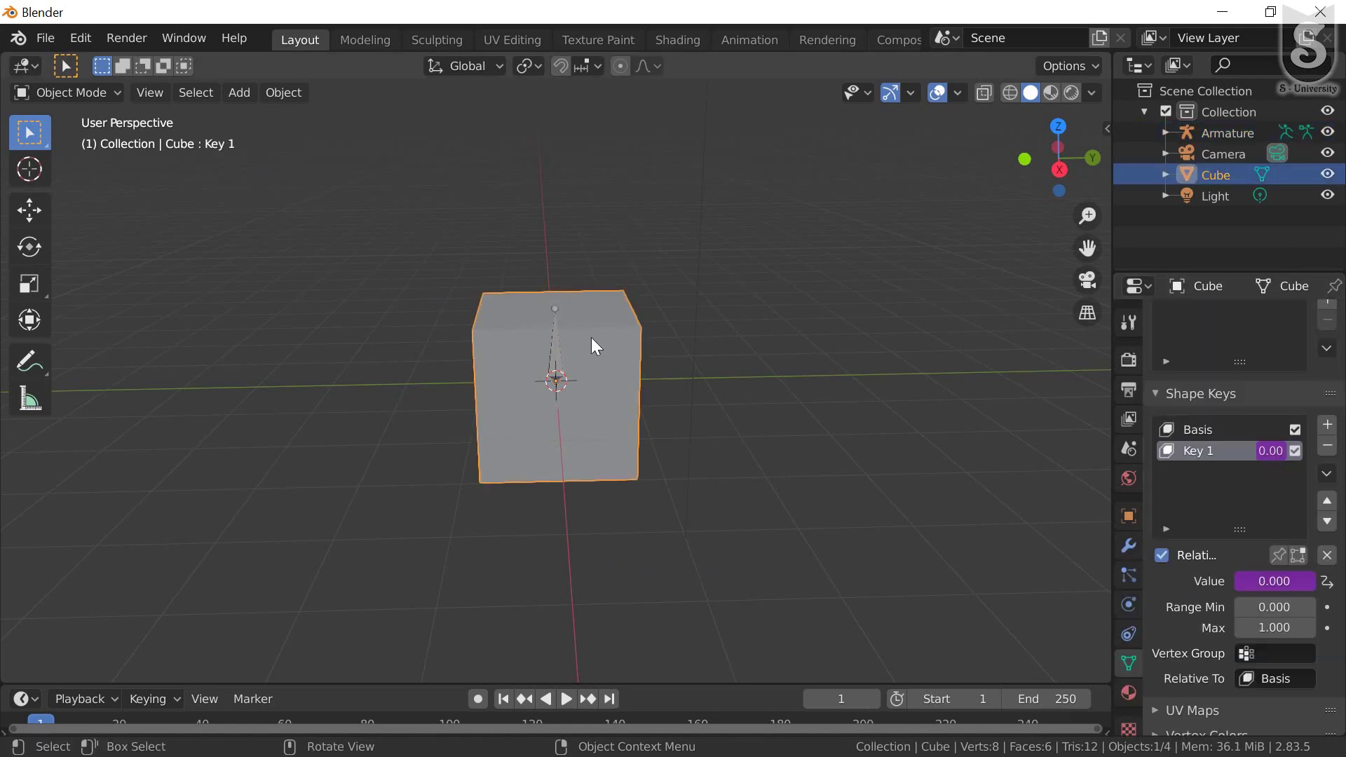
# Step: Change Key 1's Range Min from 0.0 to -1
pyautogui.click(1274, 607)
pyautogui.write('0.0')
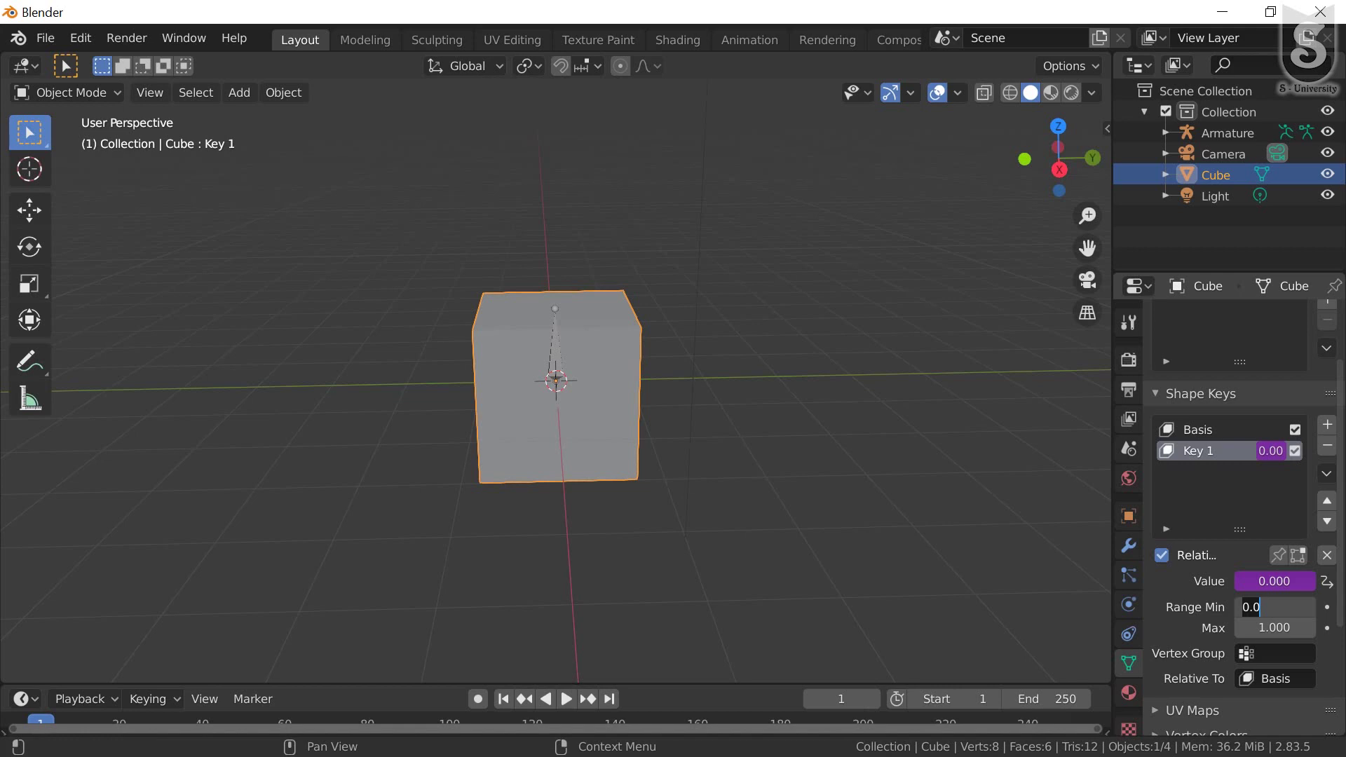
pyautogui.press('BackSpace')
pyautogui.press('Return')
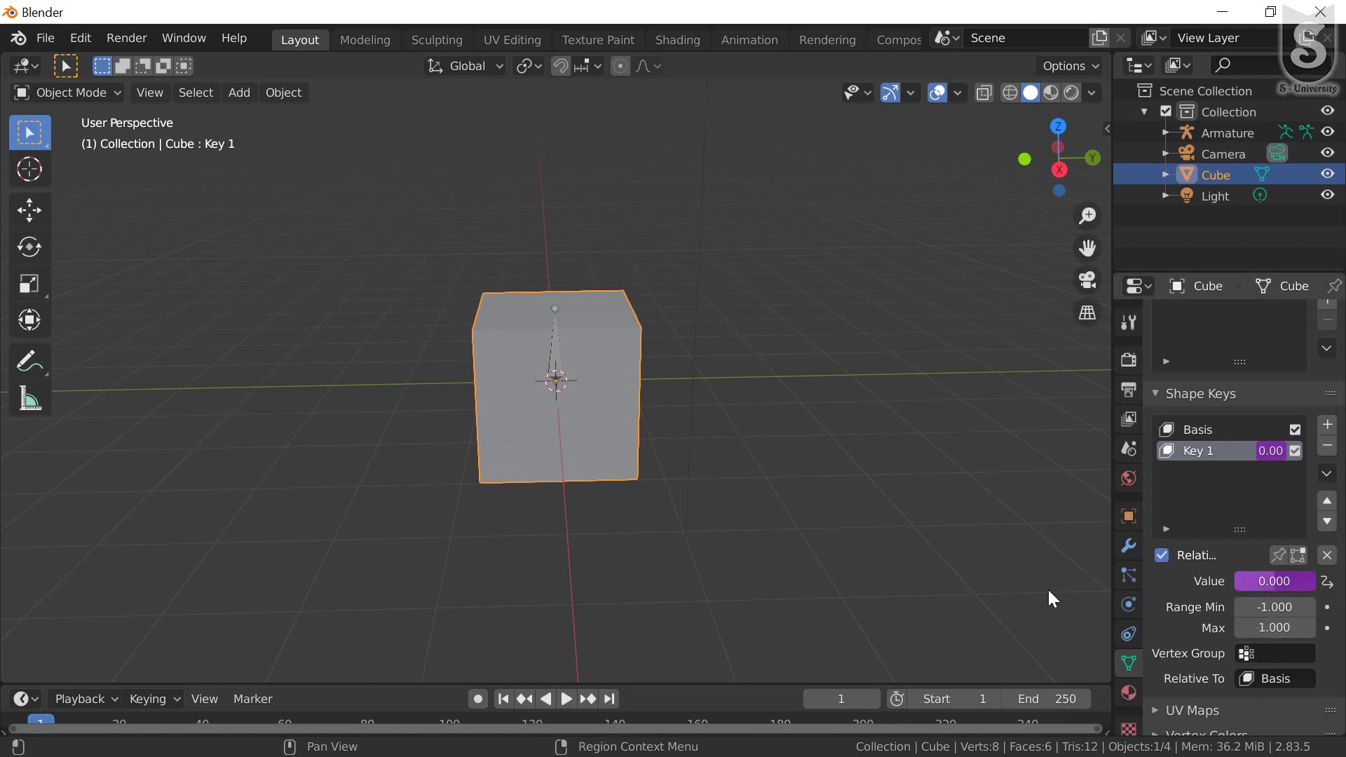
# Step: Switch the armature into Pose Mode and begin scaling its selected bone
pyautogui.click(553, 325)
pyautogui.click(99, 93)
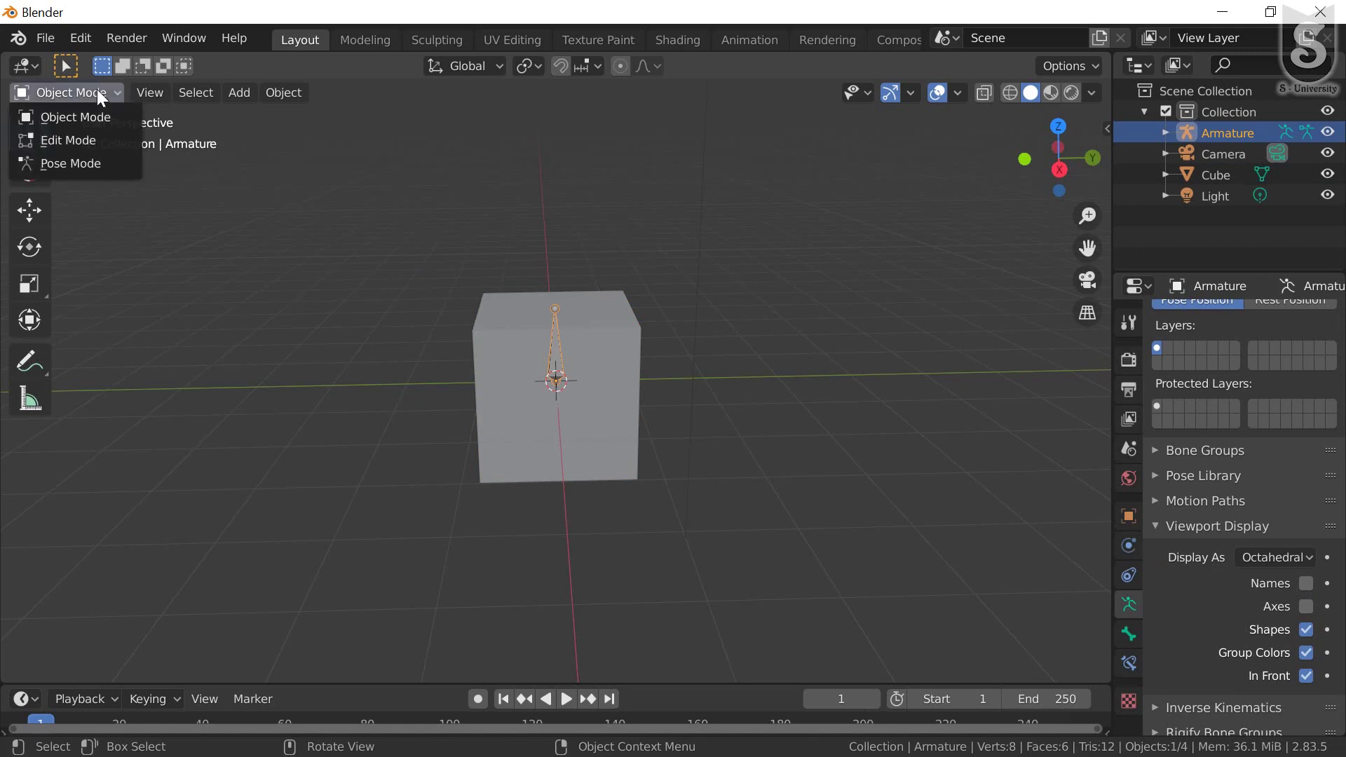
pyautogui.click(82, 162)
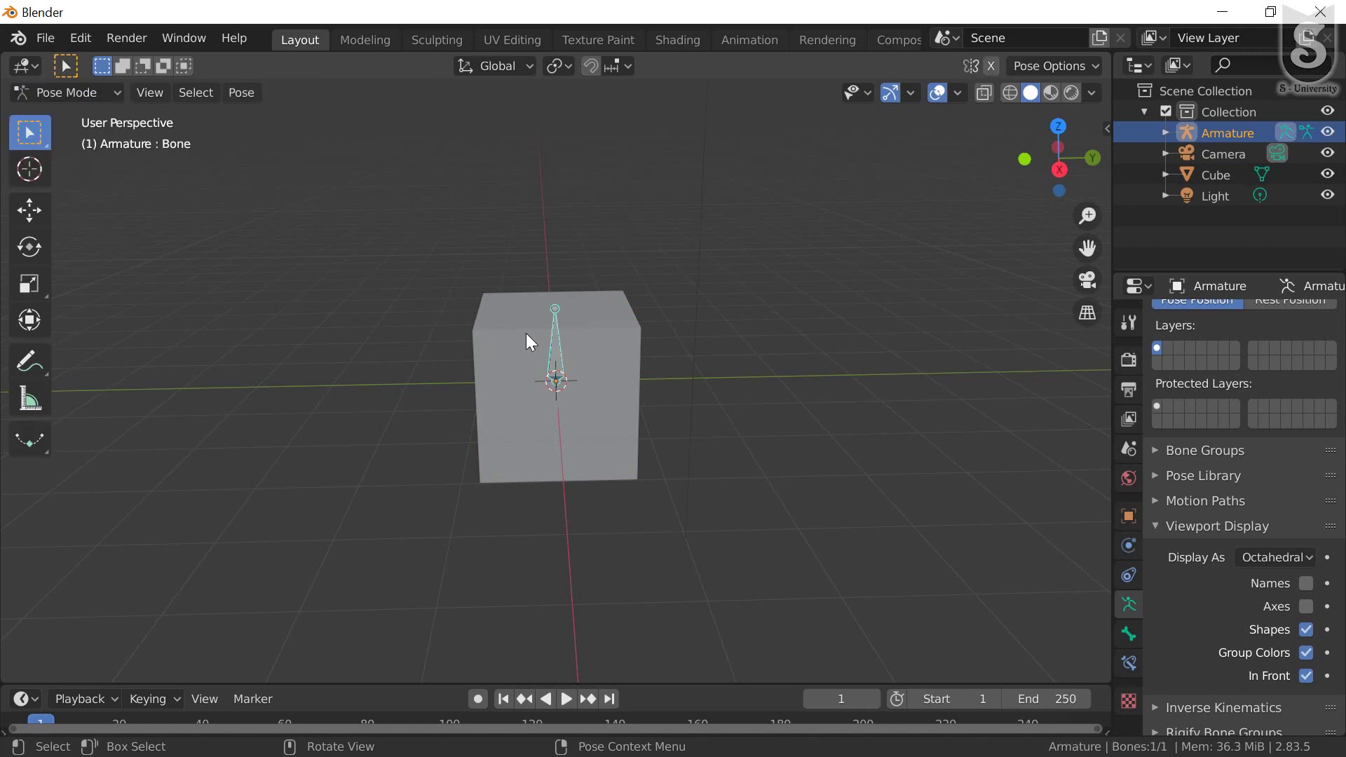
pyautogui.press('s')
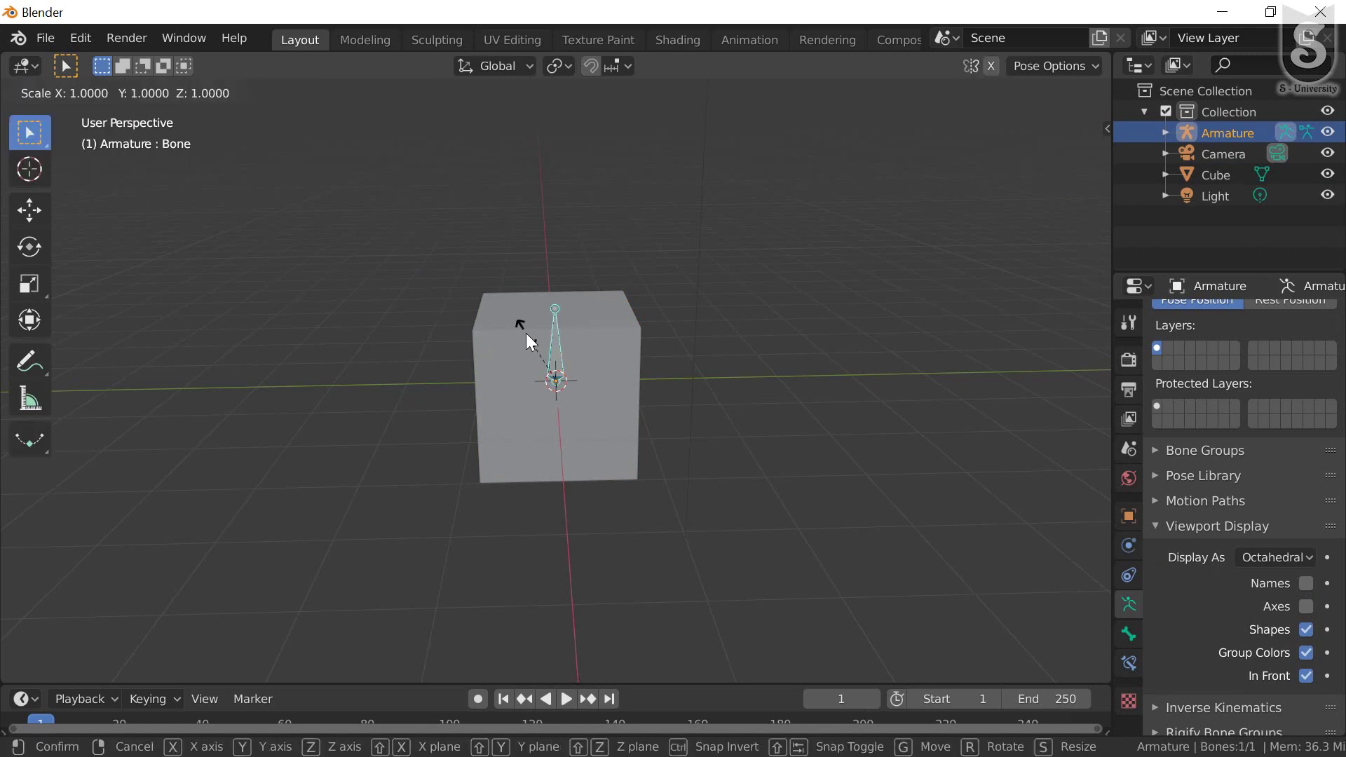